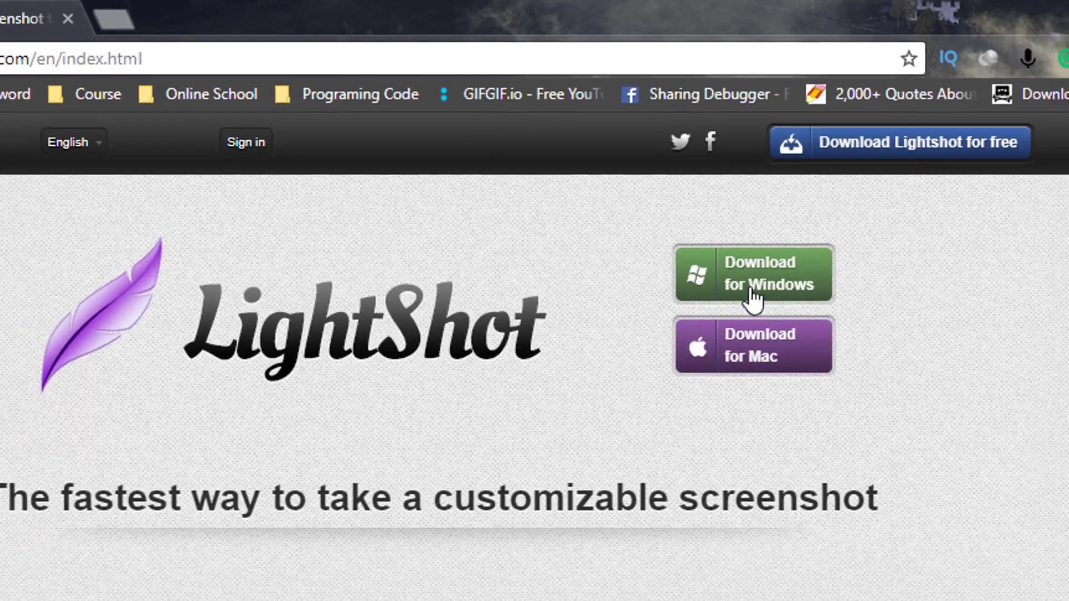
Download the Windows version of Lightshot, saving setup-lightshot.exe to the Downloads\Programs folder
left_click(763, 344)
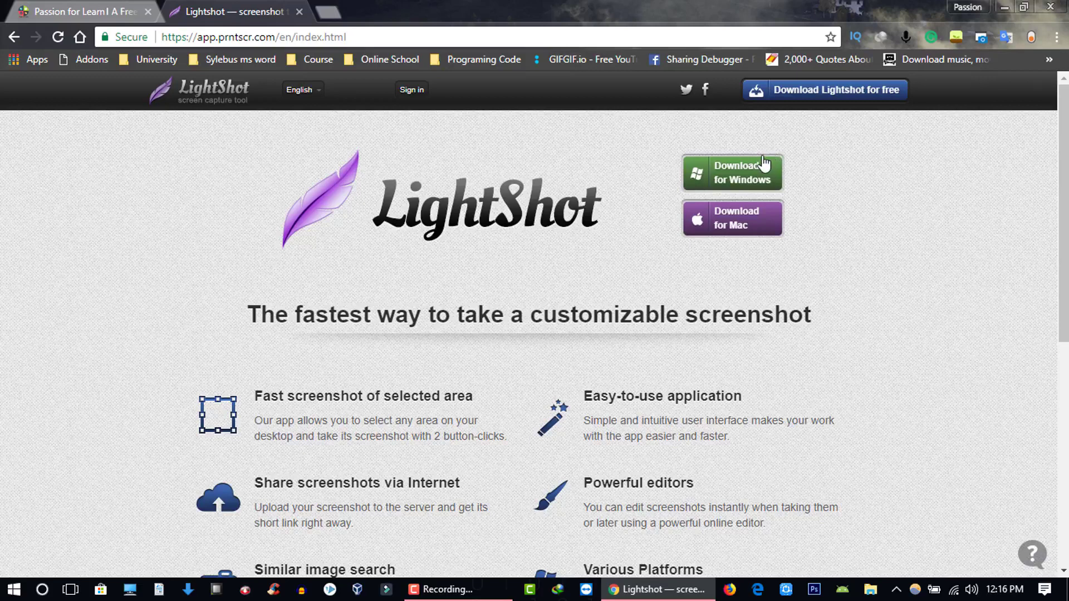
left_click(763, 164)
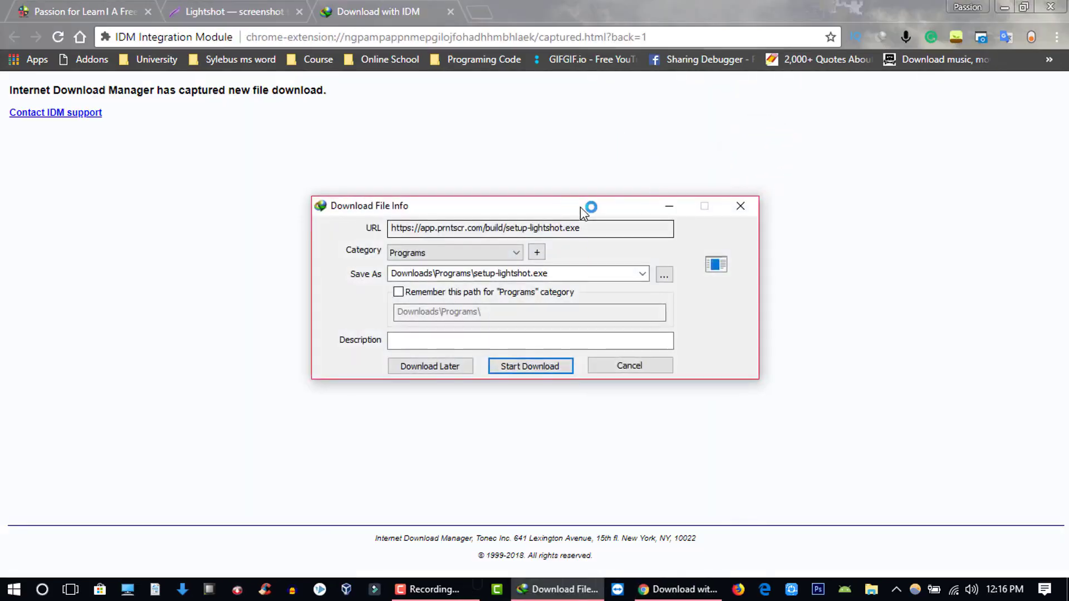
left_click_drag(581, 207, 566, 179)
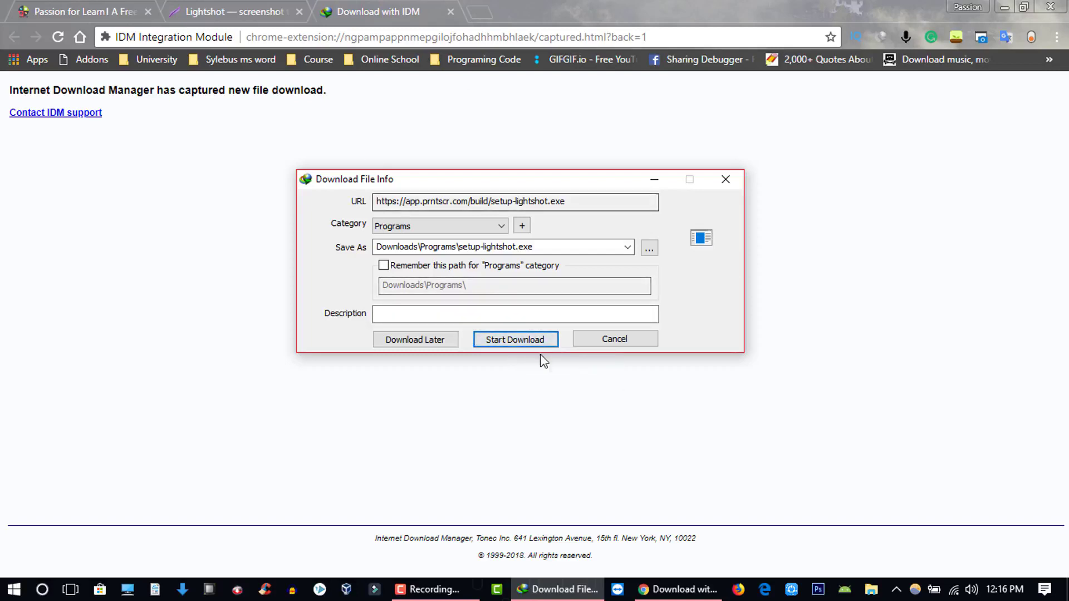
left_click(513, 342)
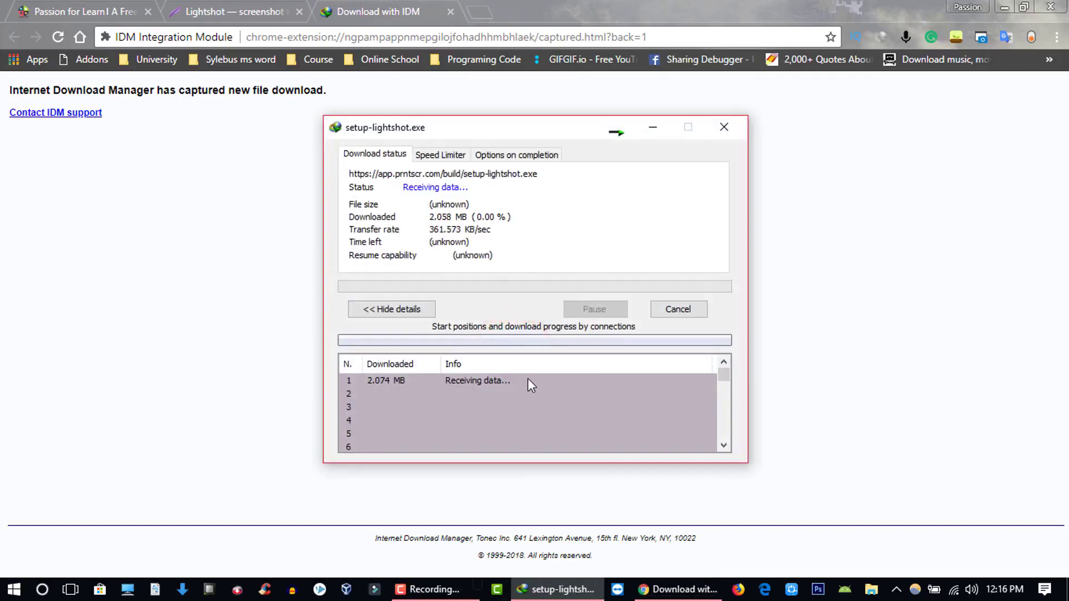
Minimize the browser and run setup-lightshot.exe from the Programs folder in Downloads
left_click(284, 8)
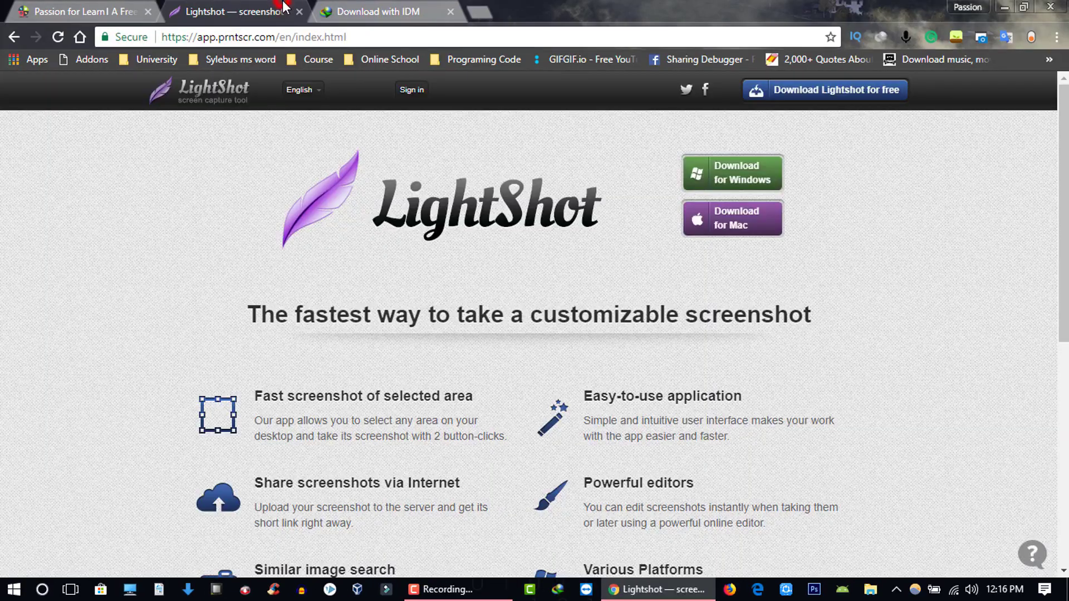
left_click(1005, 6)
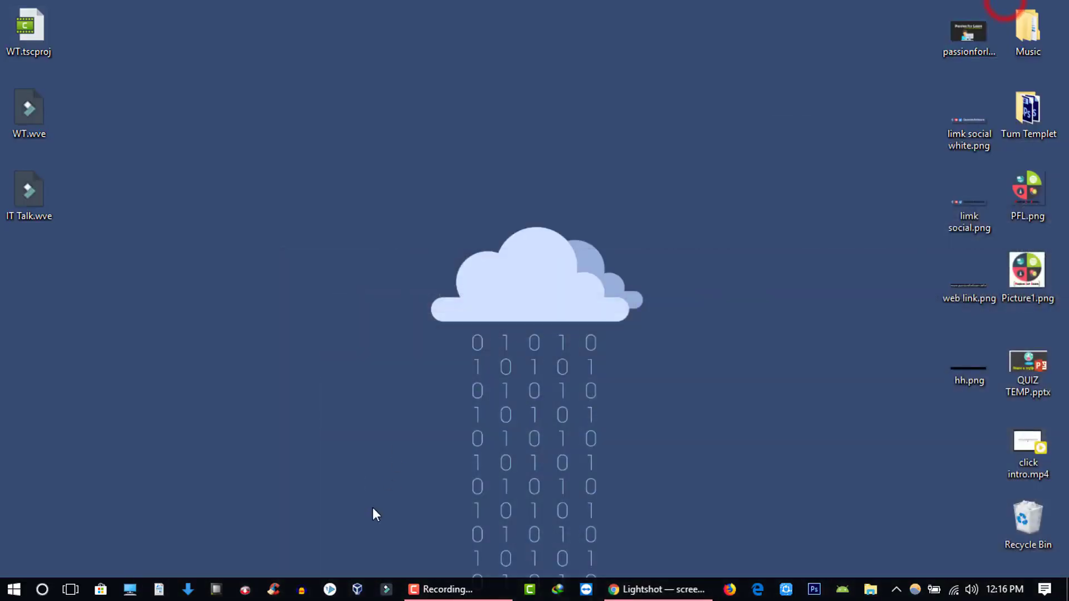
left_click(185, 588)
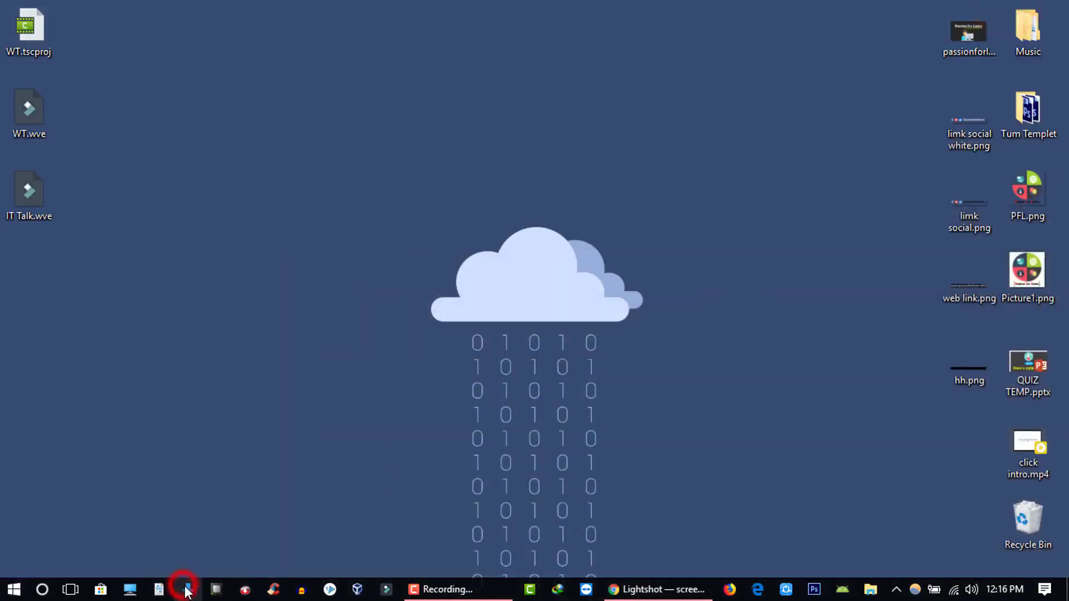
double_click(449, 250)
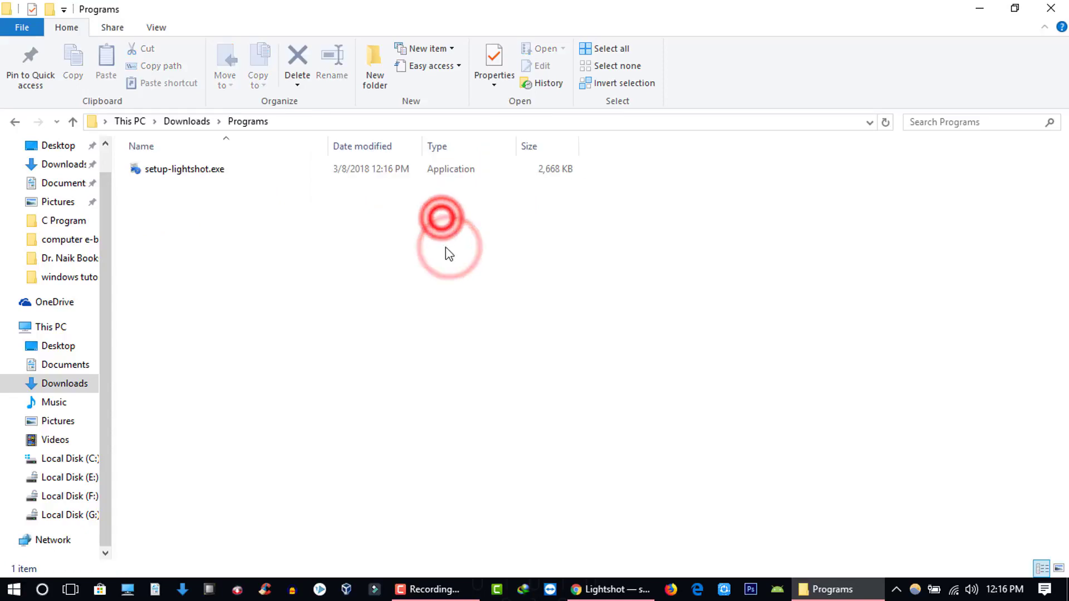
double_click(225, 174)
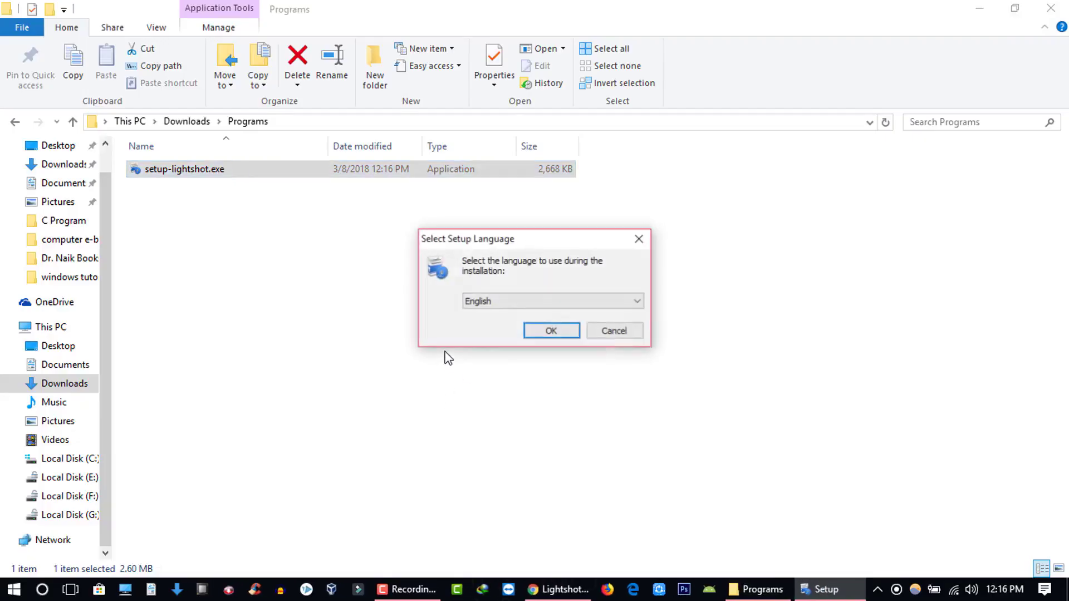
Install Lightshot with English as the setup language and accept the license agreement
left_click(555, 349)
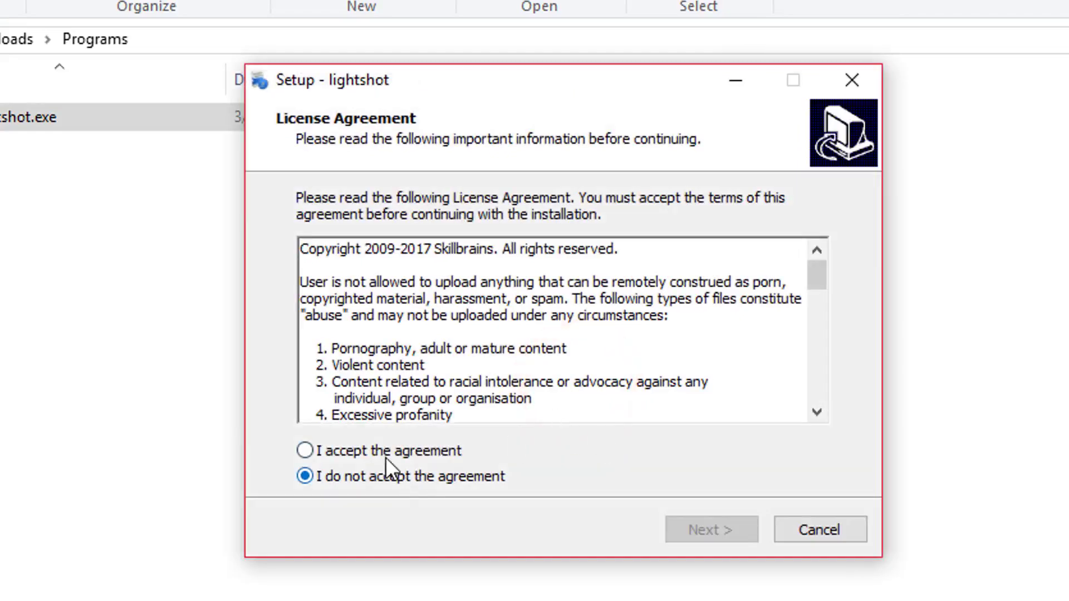
left_click(389, 452)
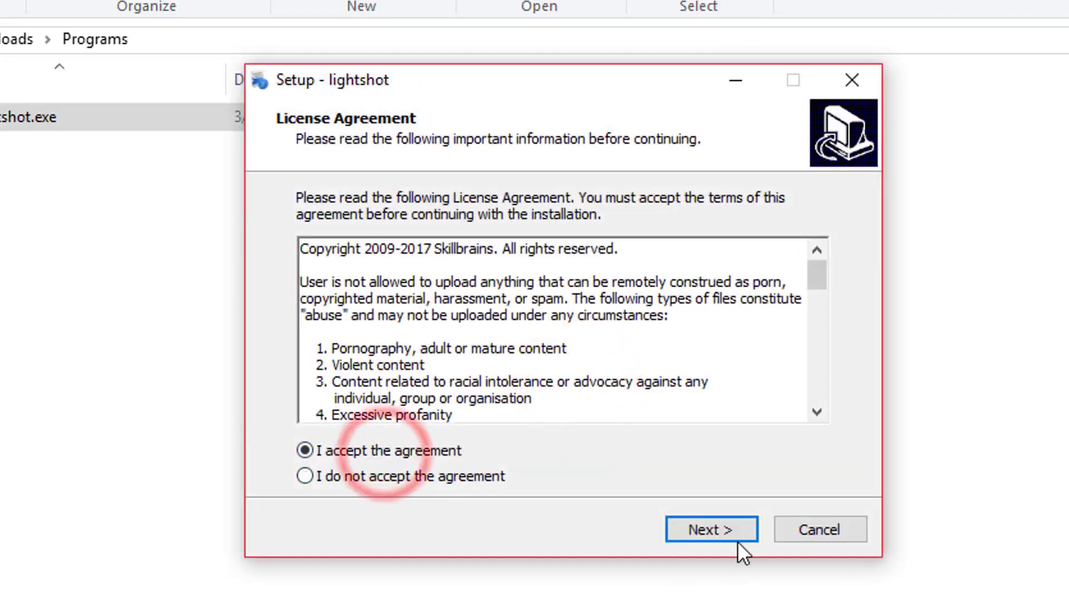
left_click(737, 539)
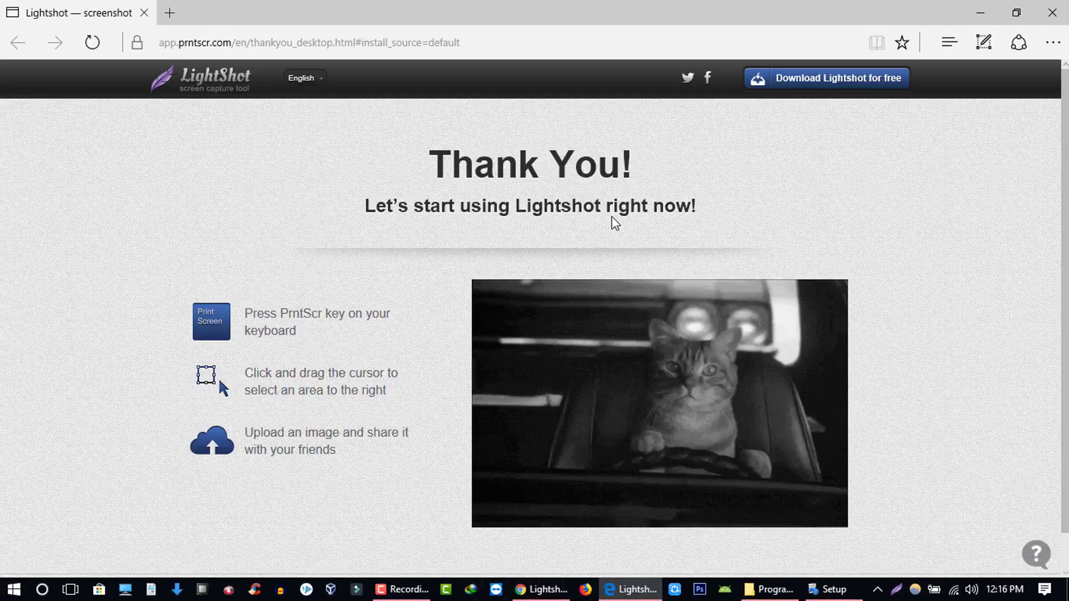
Close the Lightshot thank-you page, finish the setup wizard and close the Programs folder
scroll(615, 230, "up", 1)
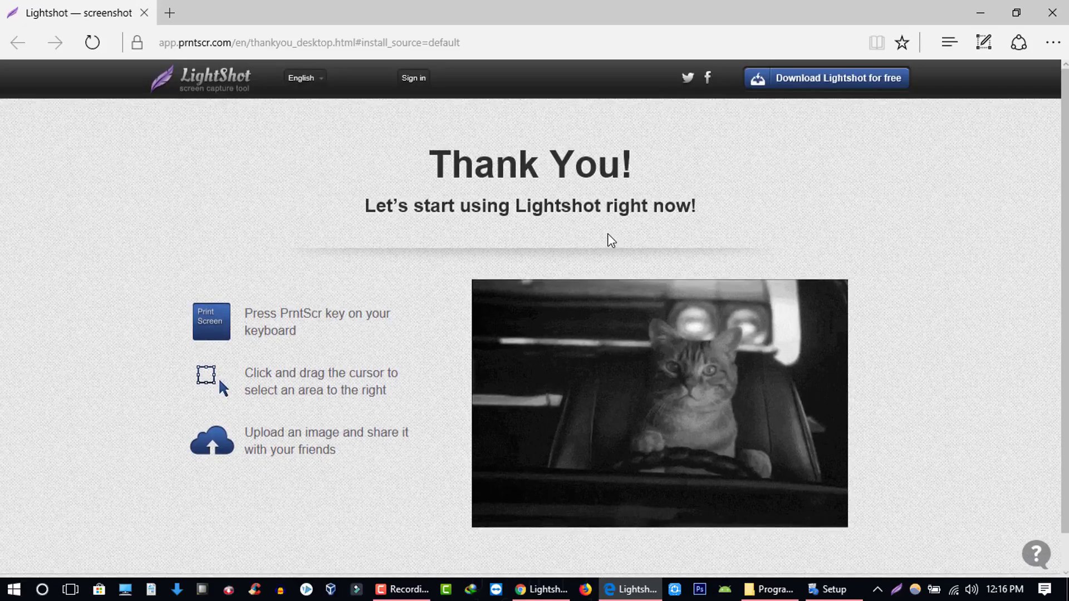
left_click(1053, 12)
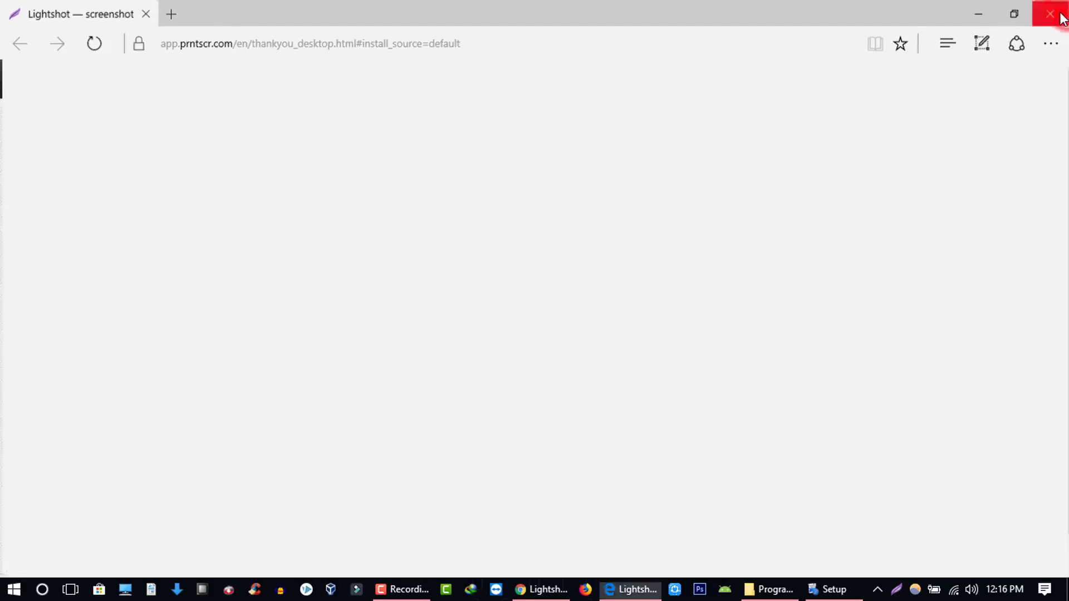
left_click(625, 421)
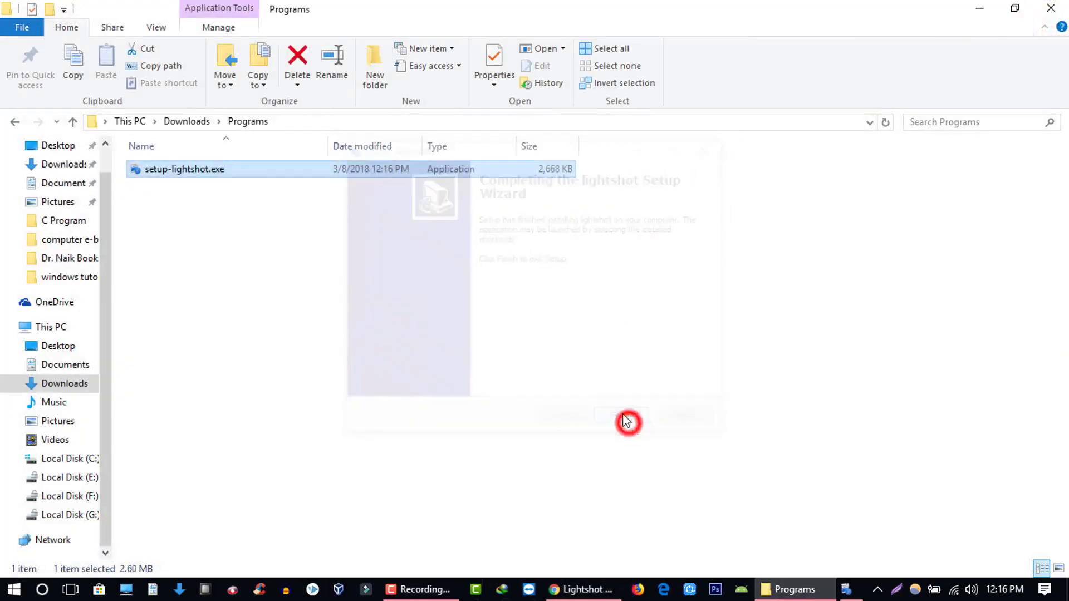
left_click(1059, 8)
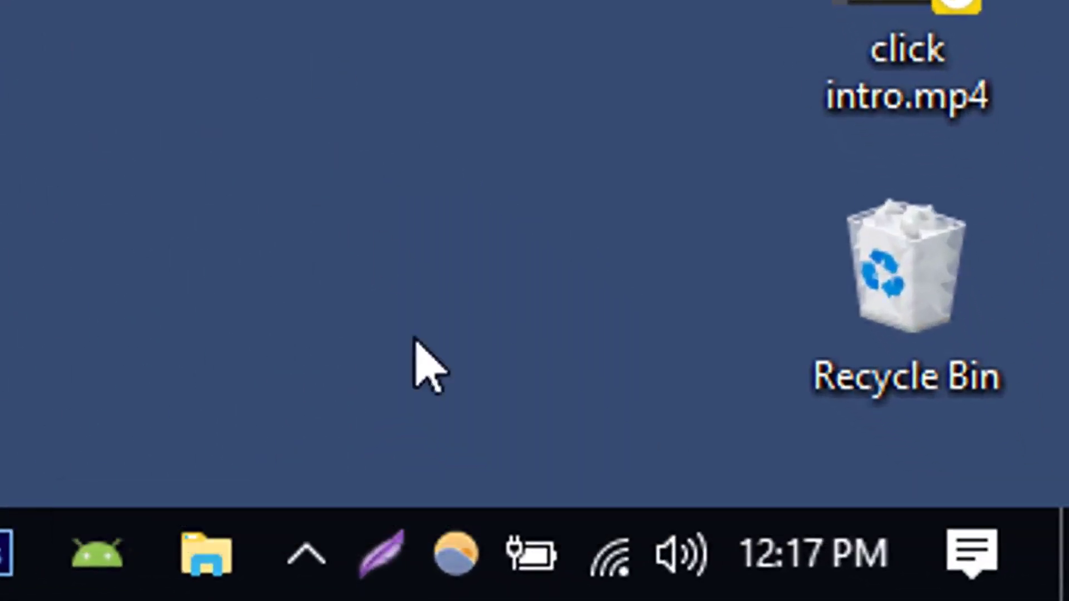
Move the Lightshot icon from the hidden tray icons to the visible notification area
left_click(368, 557)
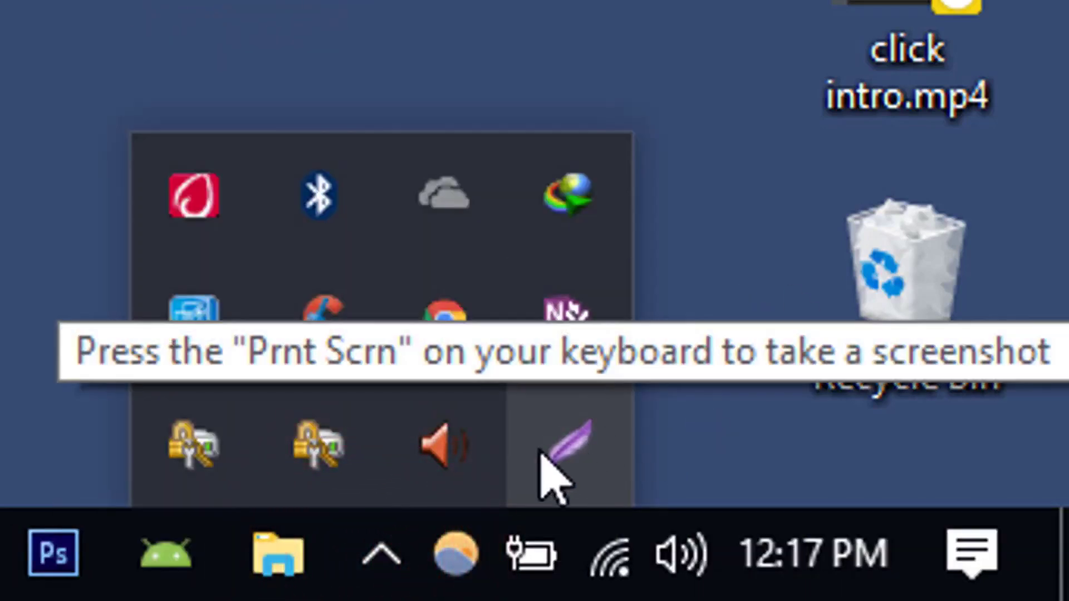
left_click_drag(547, 459, 451, 568)
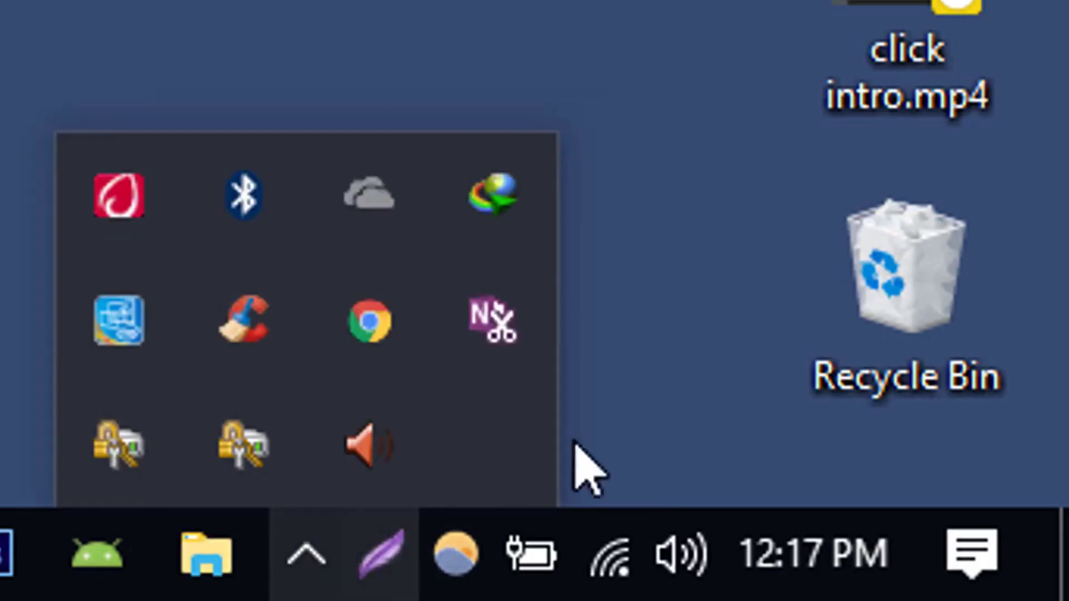
left_click(701, 340)
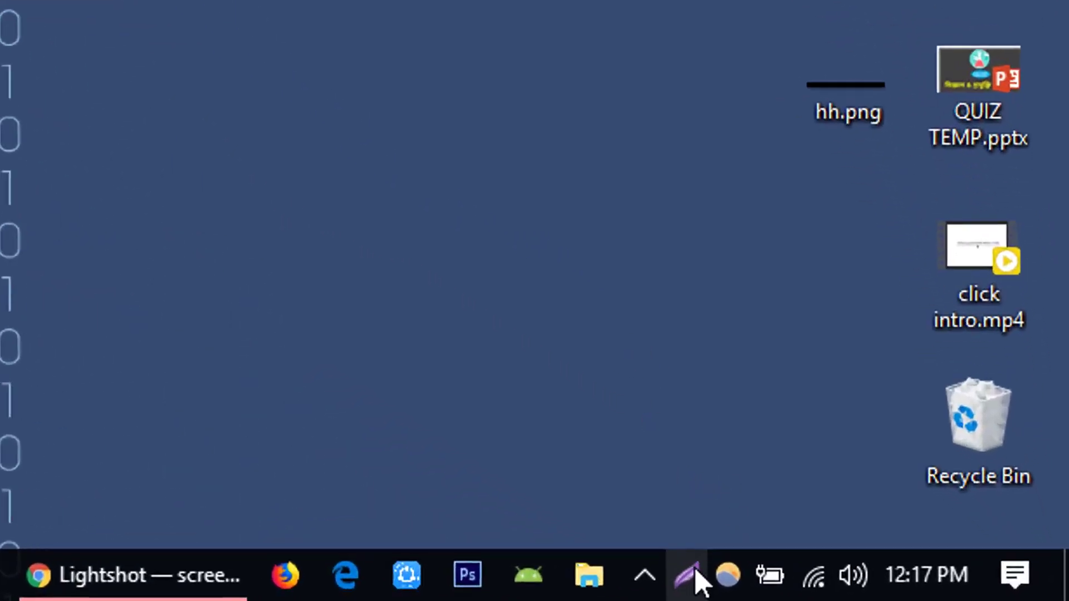
Start a Lightshot capture and size the selection to 383x330 over the upper-right desktop icons
left_click(660, 570)
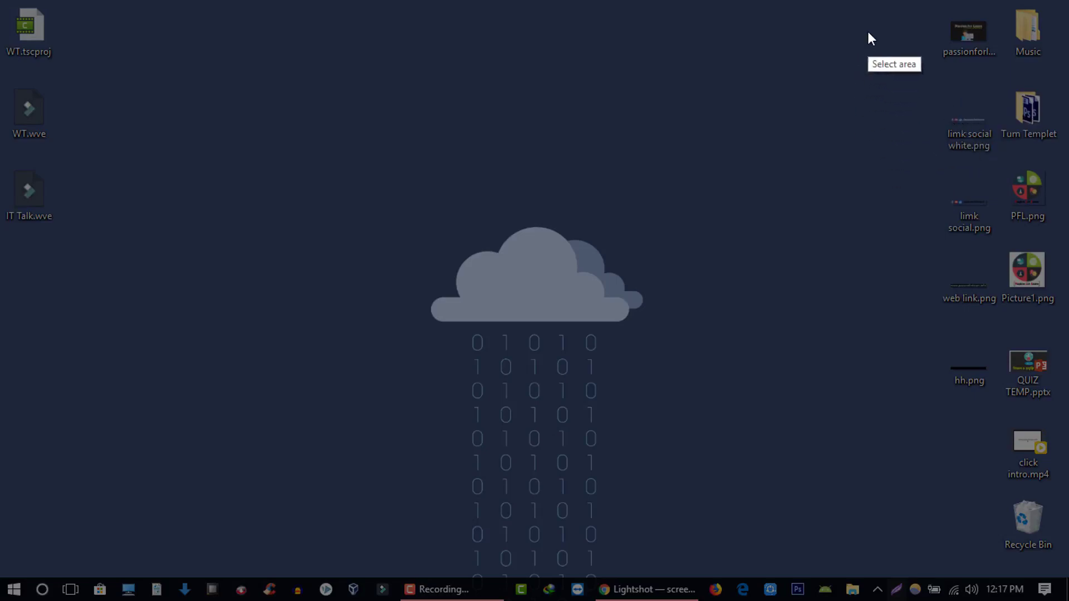
left_click_drag(872, 30, 1068, 562)
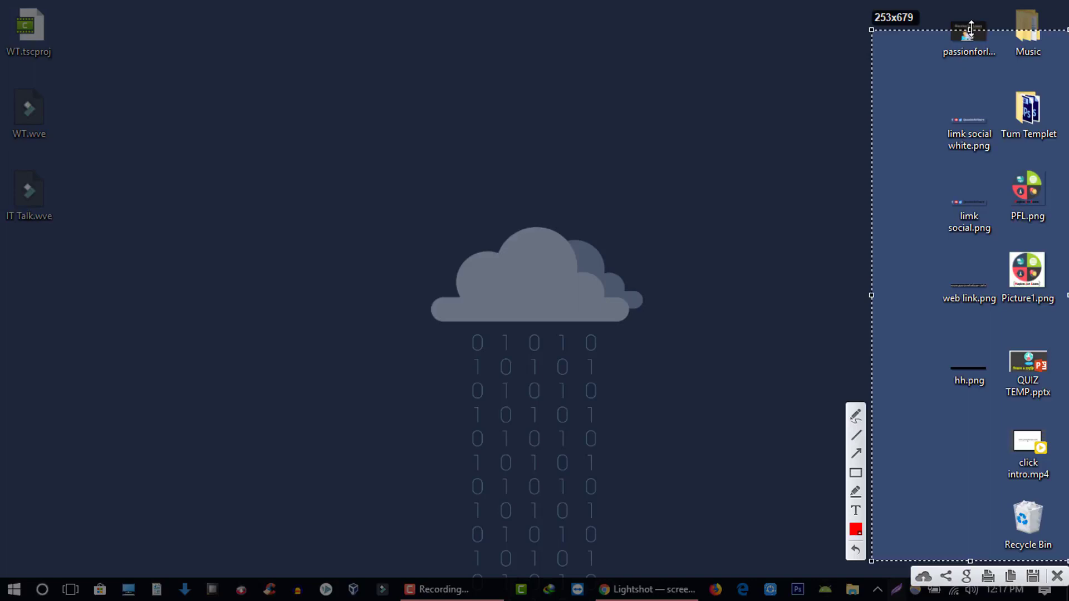
left_click_drag(970, 27, 968, 1)
left_click_drag(872, 280, 651, 282)
left_click_drag(861, 563, 882, 259)
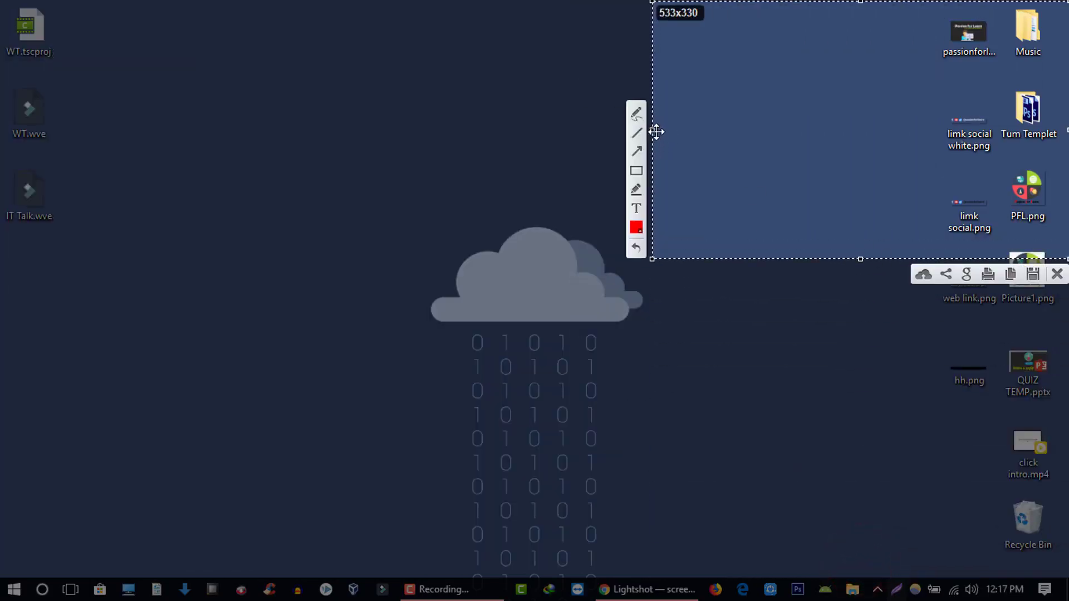
left_click_drag(656, 131, 769, 134)
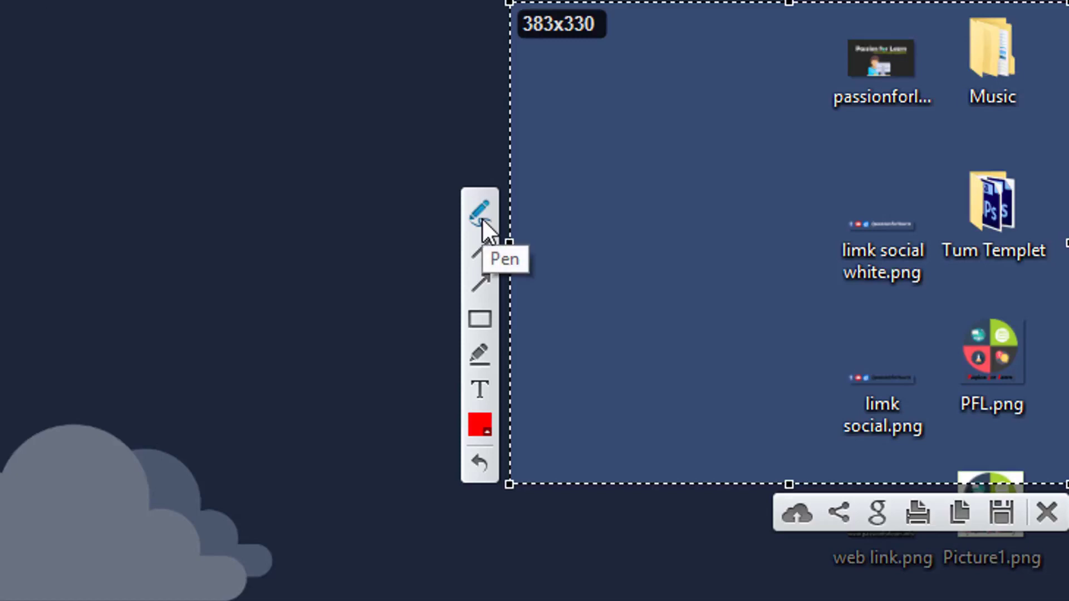
Handwrite "আমি" on the capture with the Pen tool, underline it, and confirm red as the drawing color
left_click(480, 212)
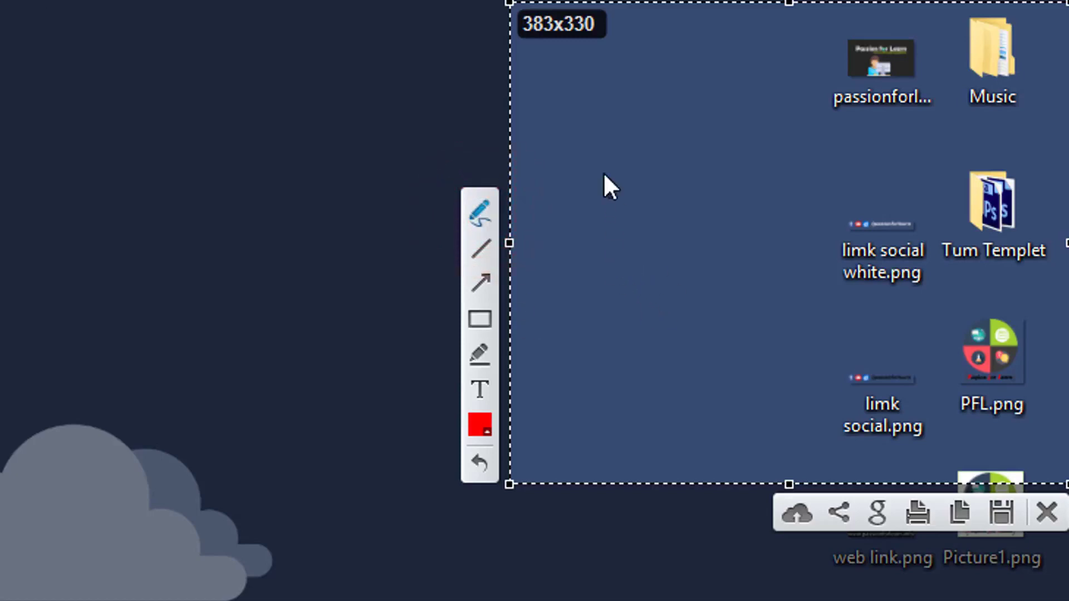
mouse_move(600, 162)
left_mouse_down()
mouse_move(586, 192)
mouse_move(607, 201)
mouse_move(635, 186)
left_mouse_up()
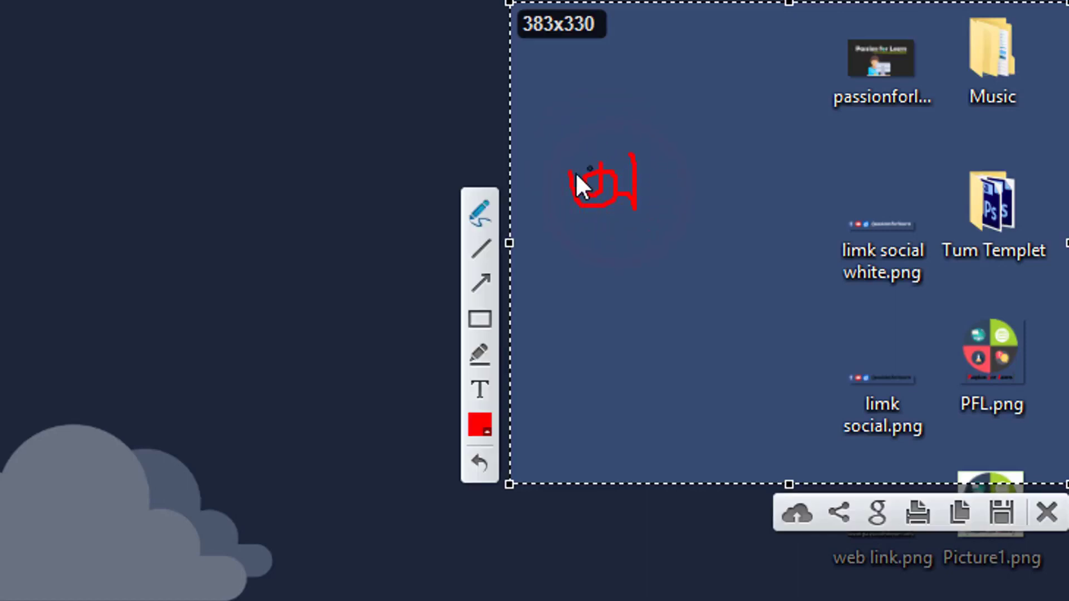
left_click_drag(571, 180, 648, 167)
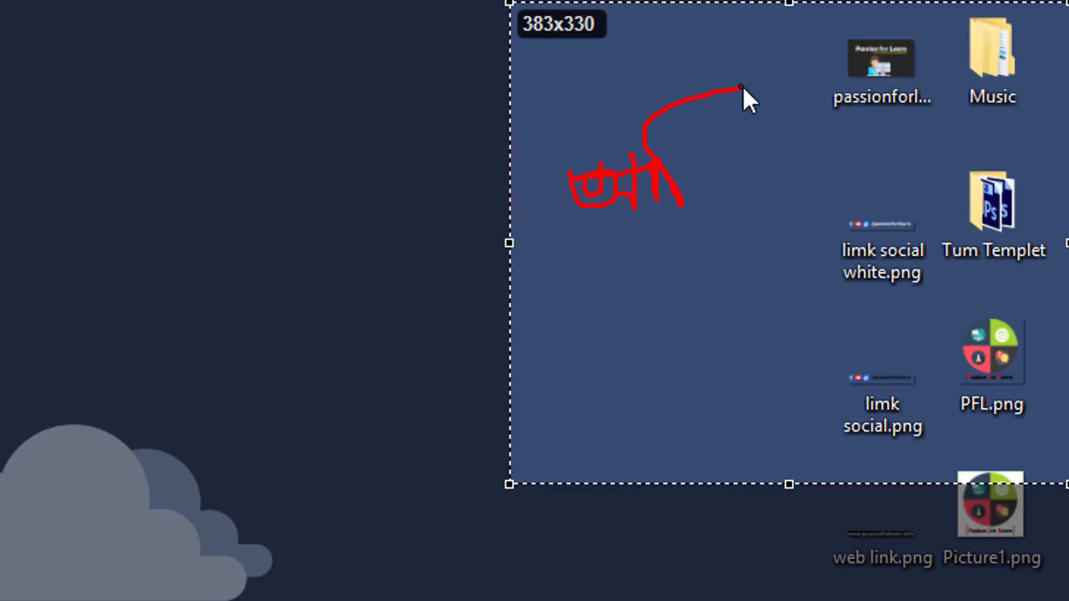
left_click_drag(743, 88, 745, 87)
mouse_move(657, 161)
left_mouse_down()
mouse_move(713, 170)
mouse_move(711, 143)
left_mouse_up()
left_click_drag(626, 248, 798, 178)
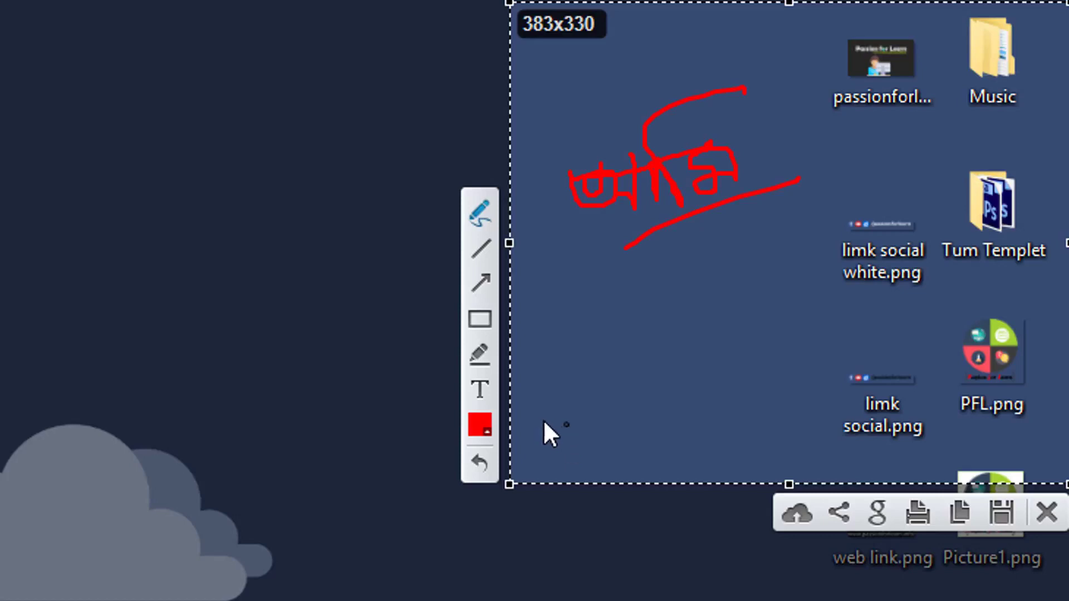
left_click(477, 424)
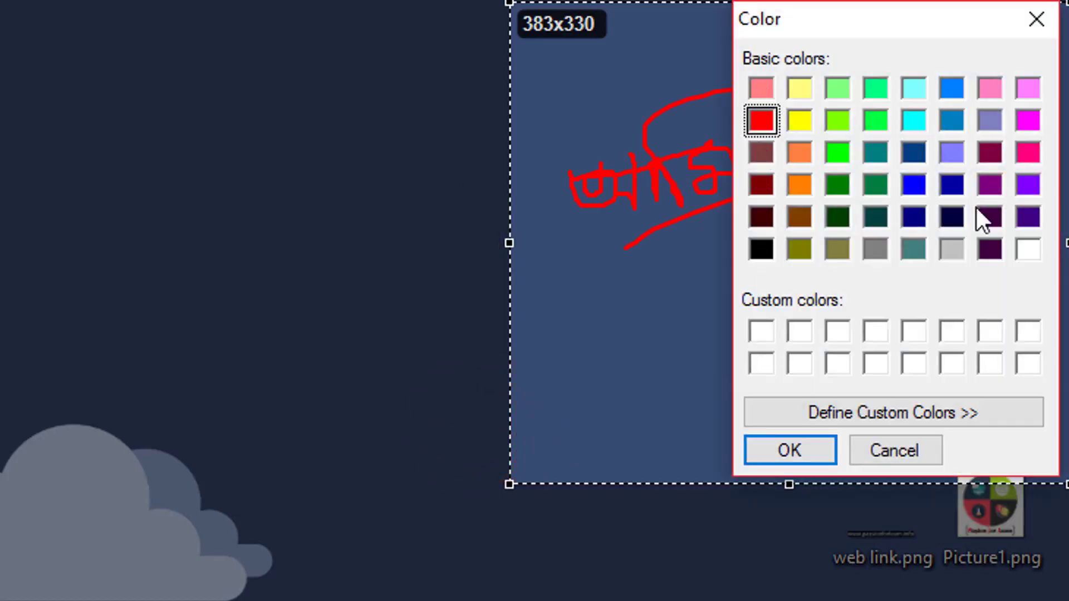
left_click(787, 453)
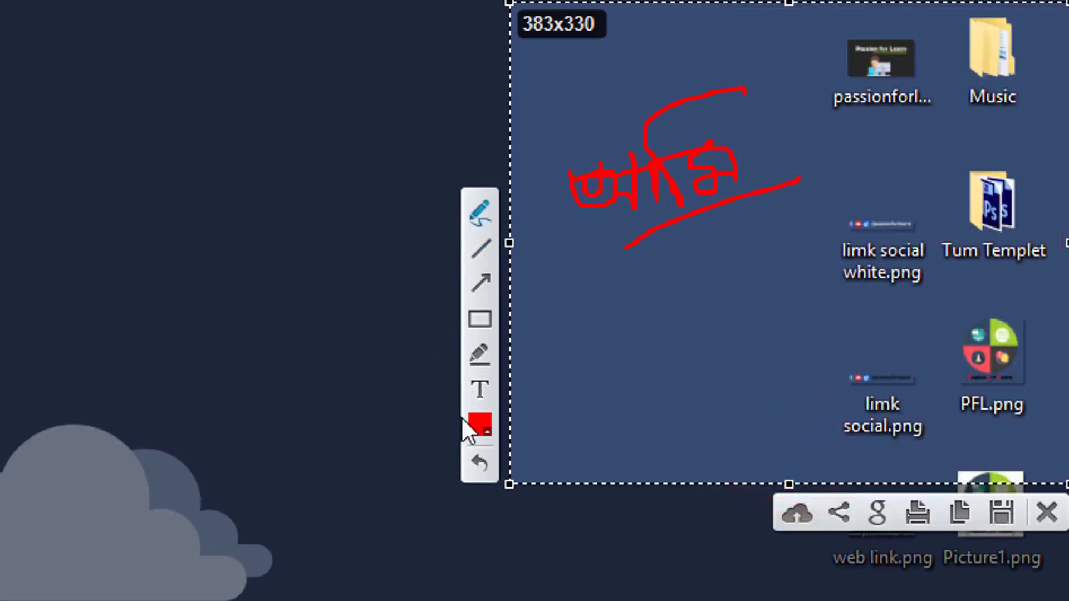
Undo the underline and the last letter's stroke, and redraw the letter with a long pen tail reaching the passionforl... icon
left_click(468, 463)
left_click_drag(616, 236, 771, 213)
left_click(477, 459)
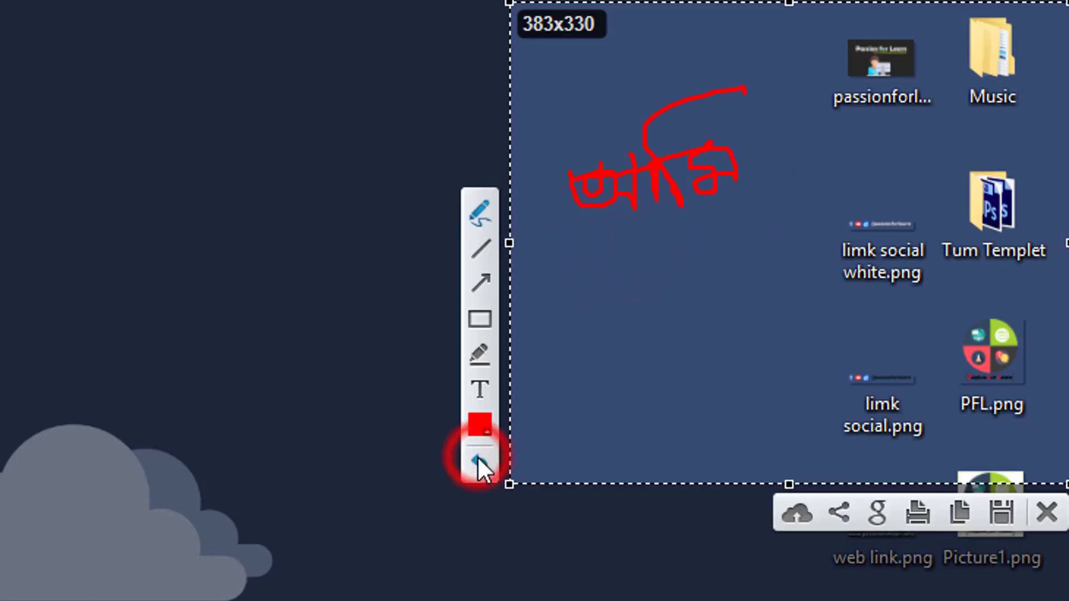
left_click(477, 459)
left_click_drag(663, 158, 854, 79)
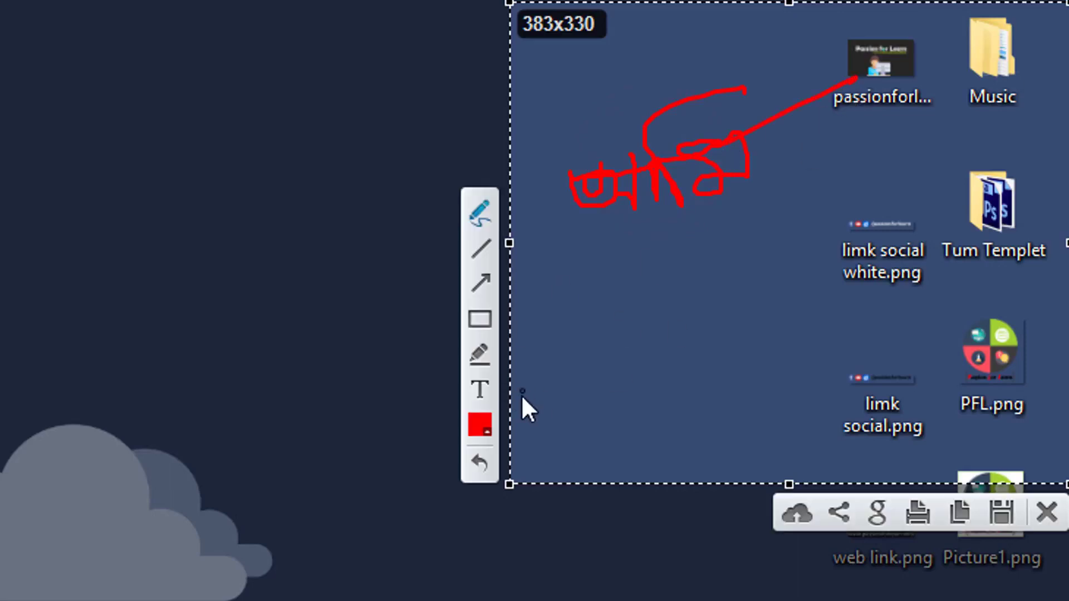
Draw four straight red lines below and beside the handwriting with the Line tool, one crossing the others steeply
left_click(483, 248)
left_click_drag(548, 283, 833, 284)
left_click_drag(714, 256, 828, 243)
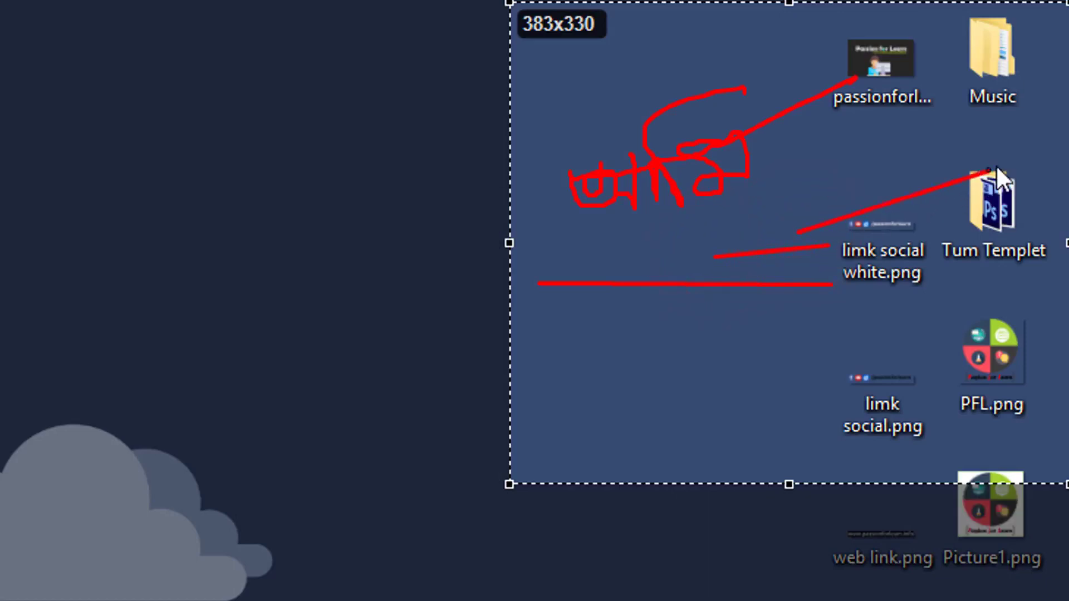
left_click_drag(996, 167, 1016, 158)
left_click_drag(811, 151, 698, 365)
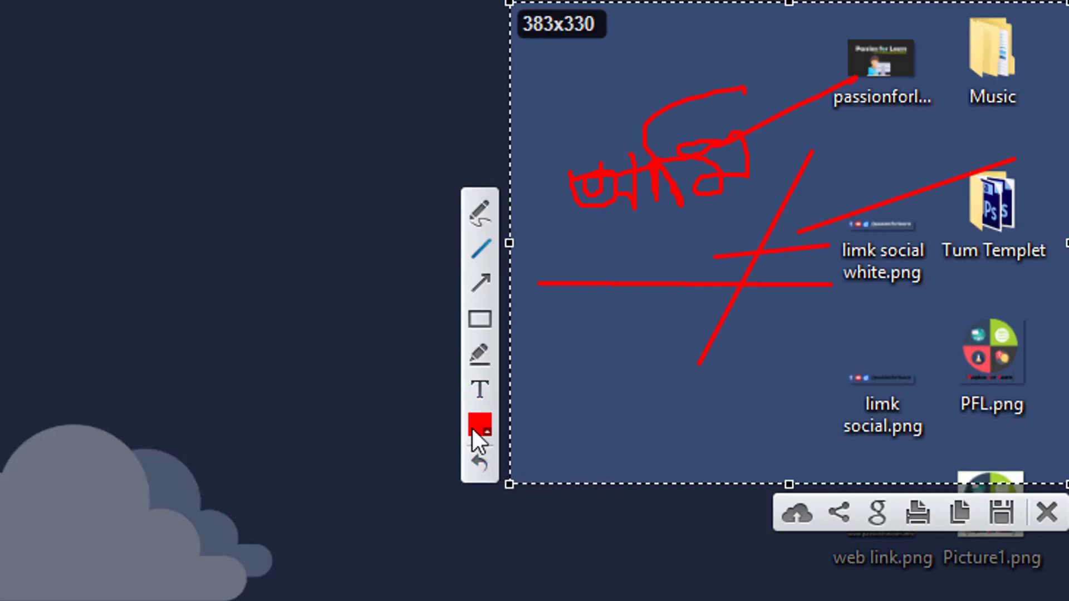
Undo all four straight lines on the capture
left_click(481, 459)
left_click(481, 459)
left_click(481, 459)
left_click(481, 459)
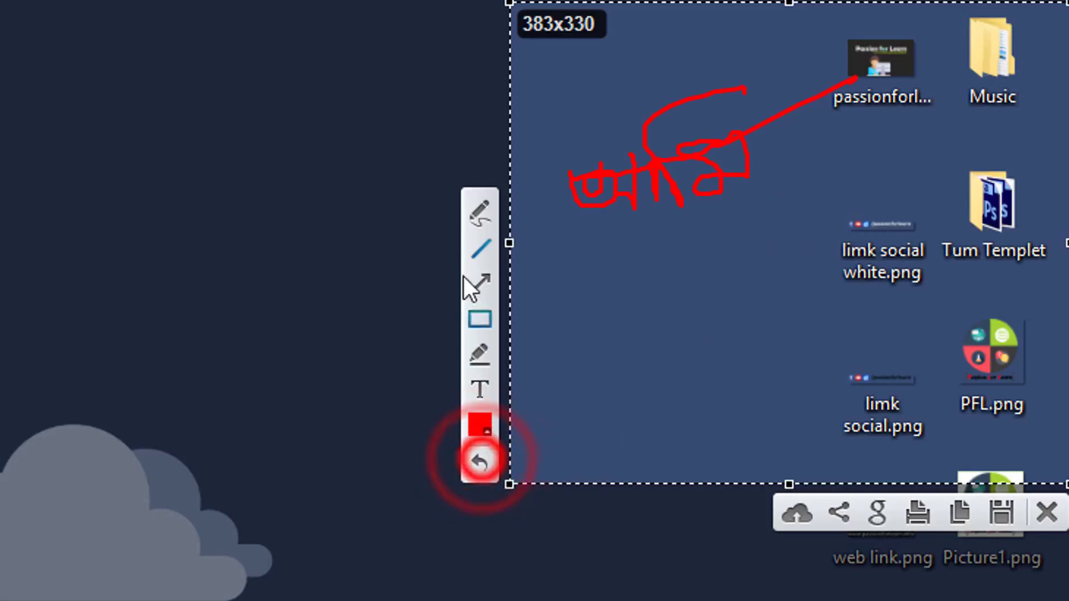
Draw red rectangles around the Tum Templet, limk social white.png and limk social.png icons on the capture
left_click(473, 323)
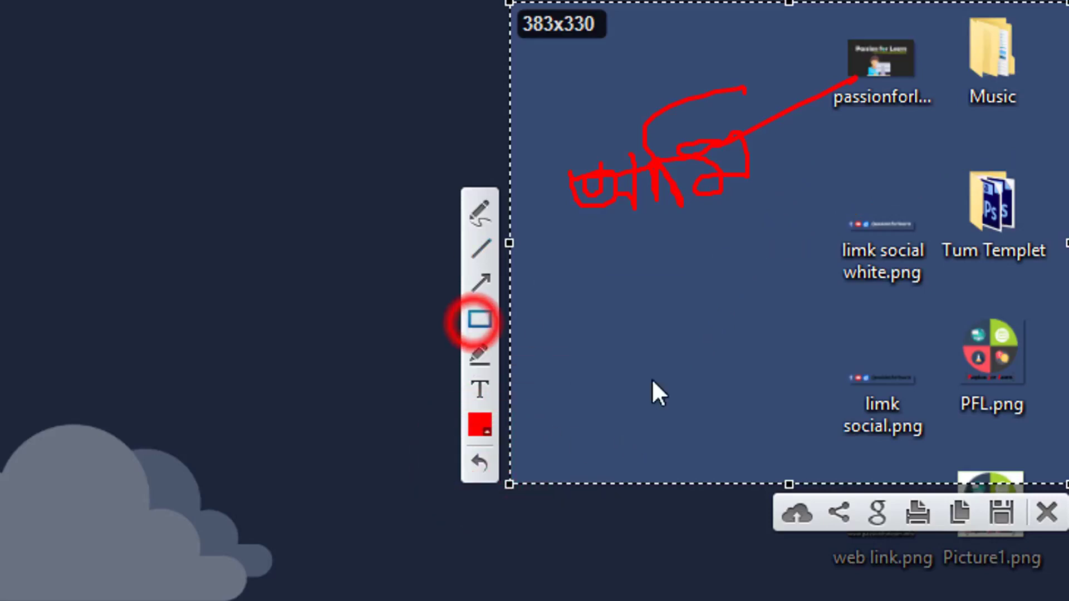
mouse_move(932, 130)
left_mouse_down()
mouse_move(1031, 291)
mouse_move(1056, 290)
left_mouse_up()
left_click_drag(820, 192, 882, 318)
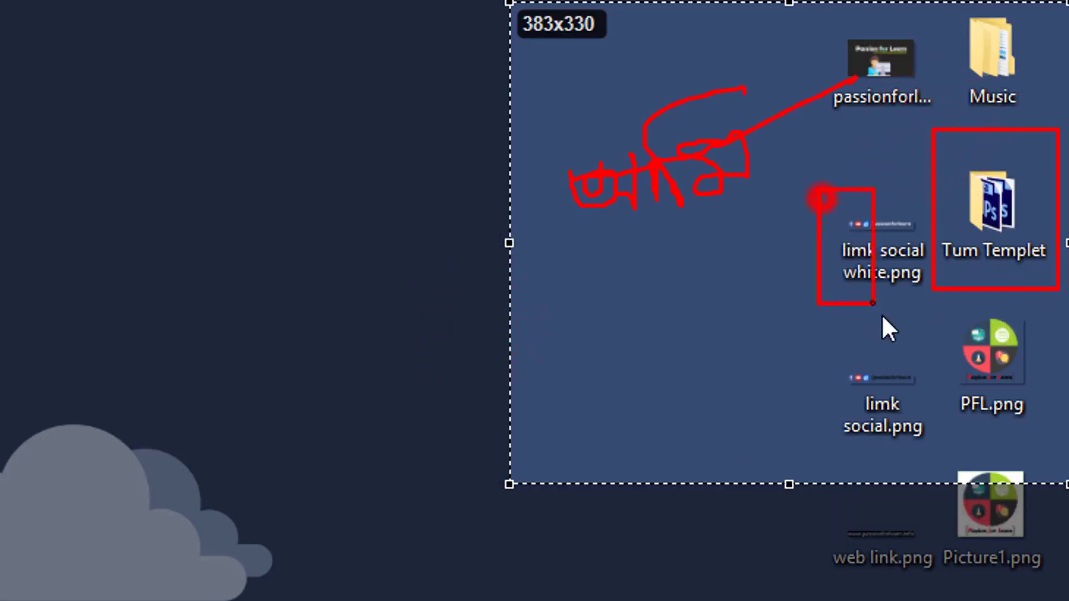
left_click_drag(935, 288, 935, 288)
left_click_drag(813, 337, 858, 390)
left_click_drag(930, 445, 930, 450)
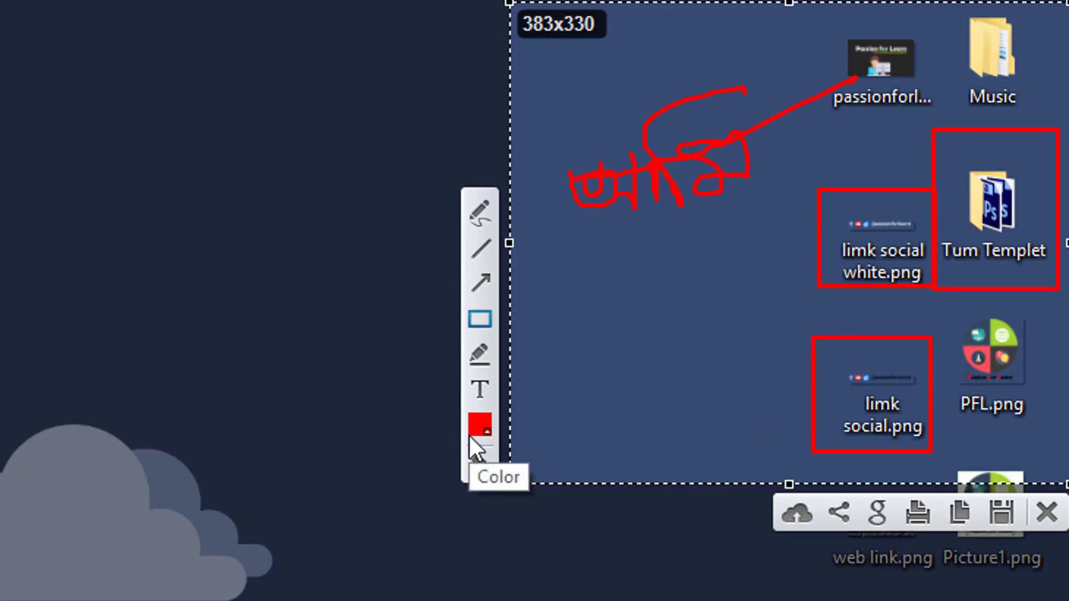
Highlight the limk social.png label with the yellow Marker and keep yellow as the marker color
left_click(488, 348)
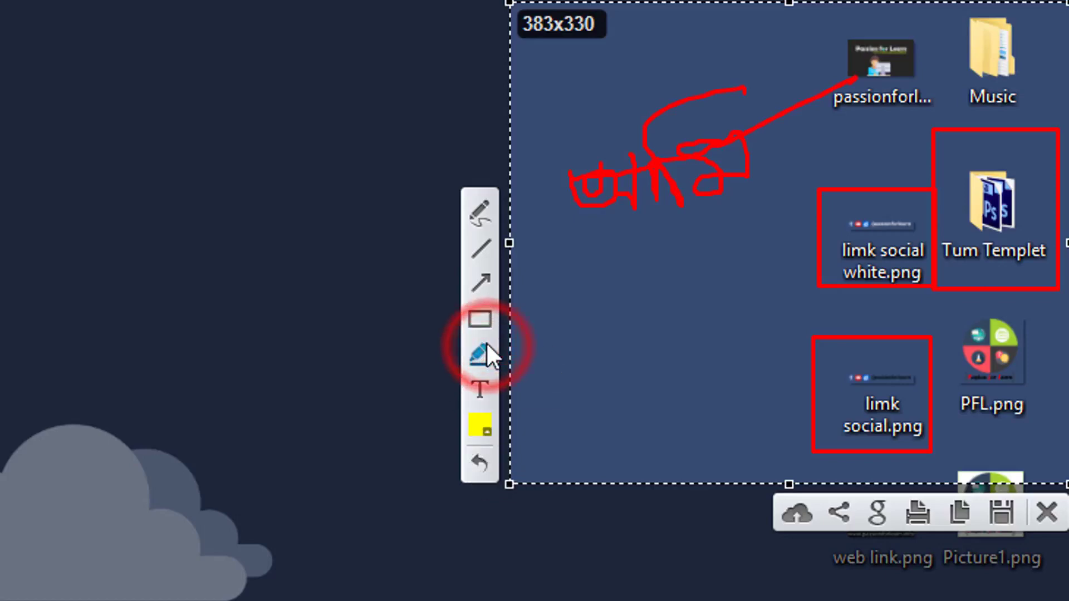
mouse_move(864, 407)
left_mouse_down()
mouse_move(920, 409)
mouse_move(899, 432)
mouse_move(934, 421)
mouse_move(919, 425)
left_mouse_up()
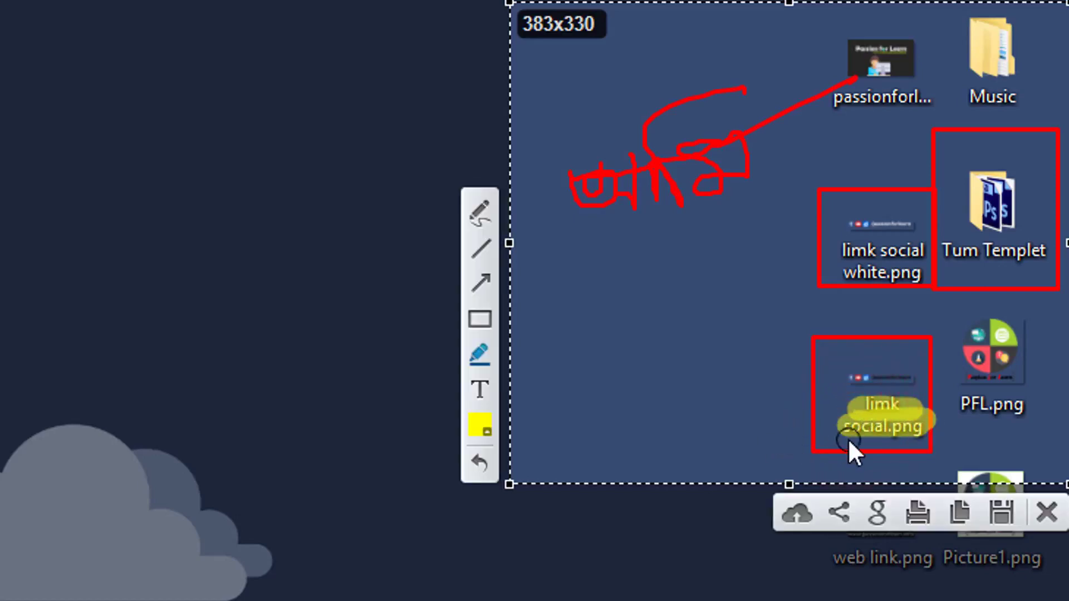
left_click(479, 426)
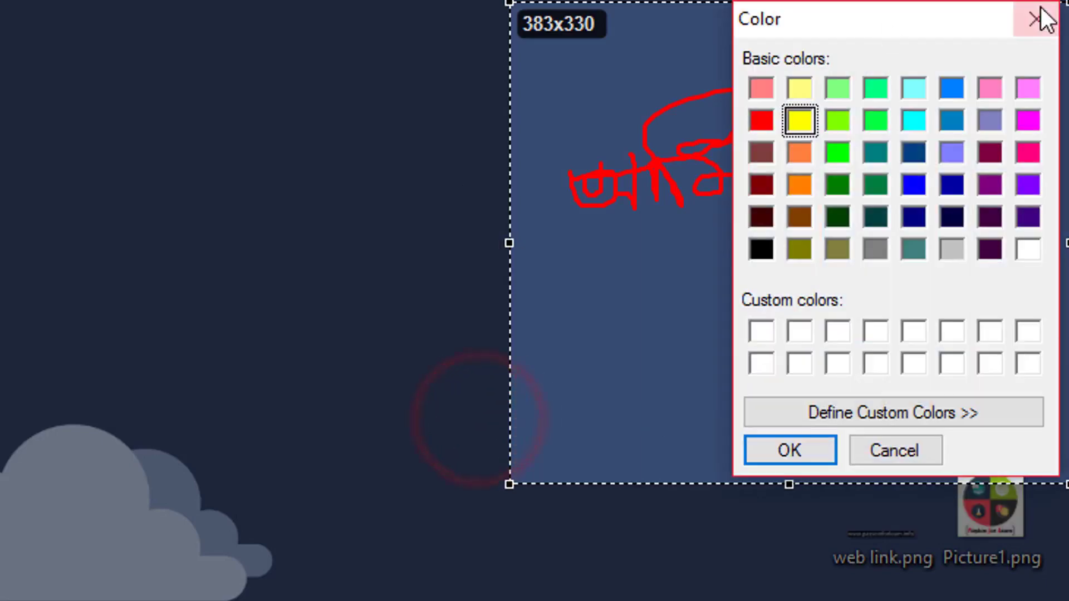
left_click(1036, 20)
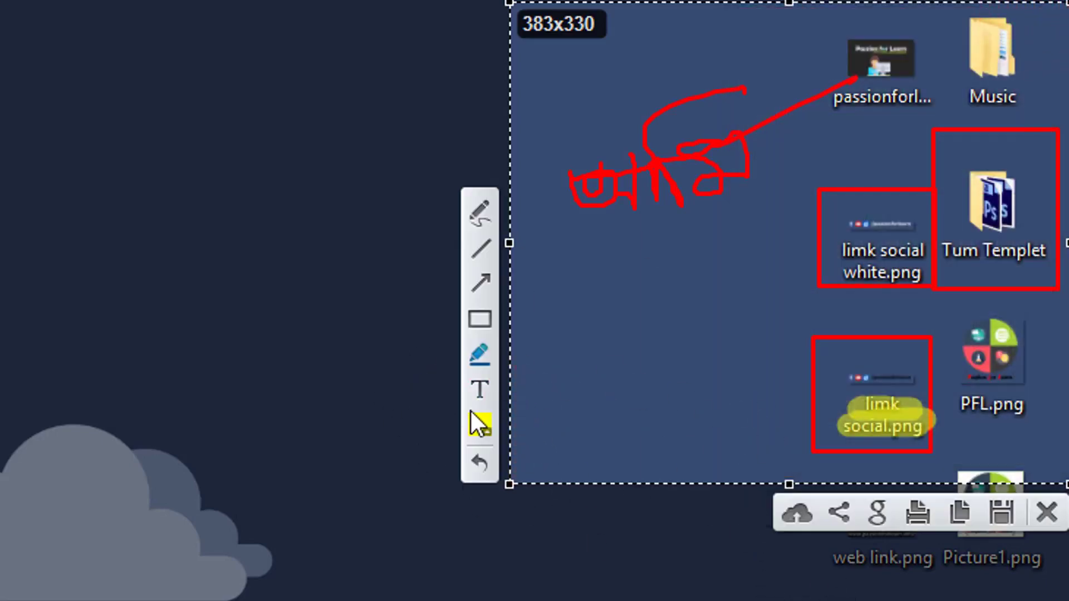
Add the text "fertetgetget etew" in the empty area below the handwriting and color it white
left_click(479, 389)
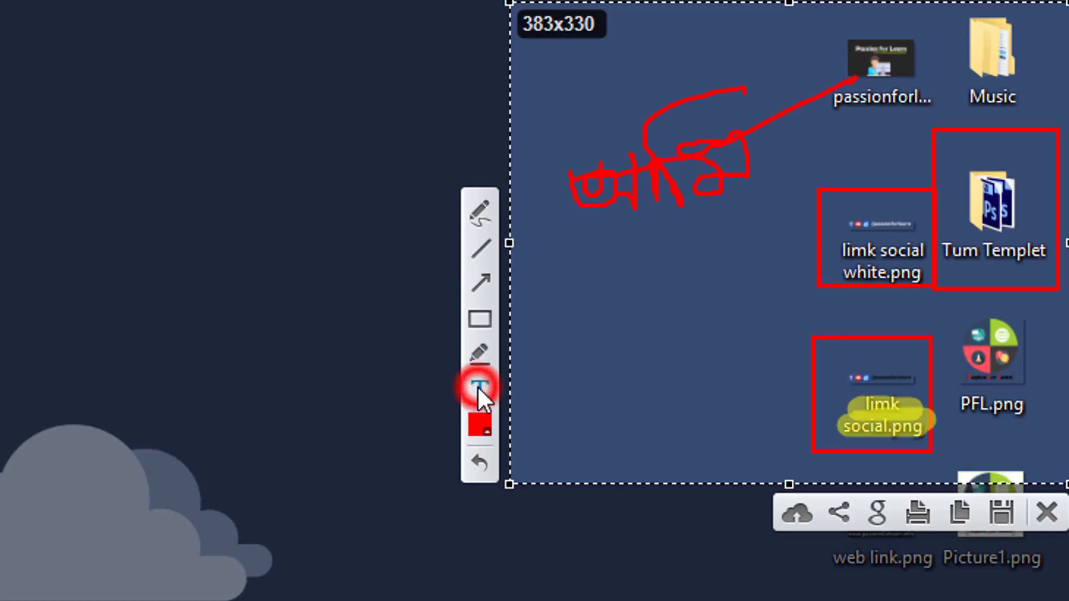
left_click(522, 365)
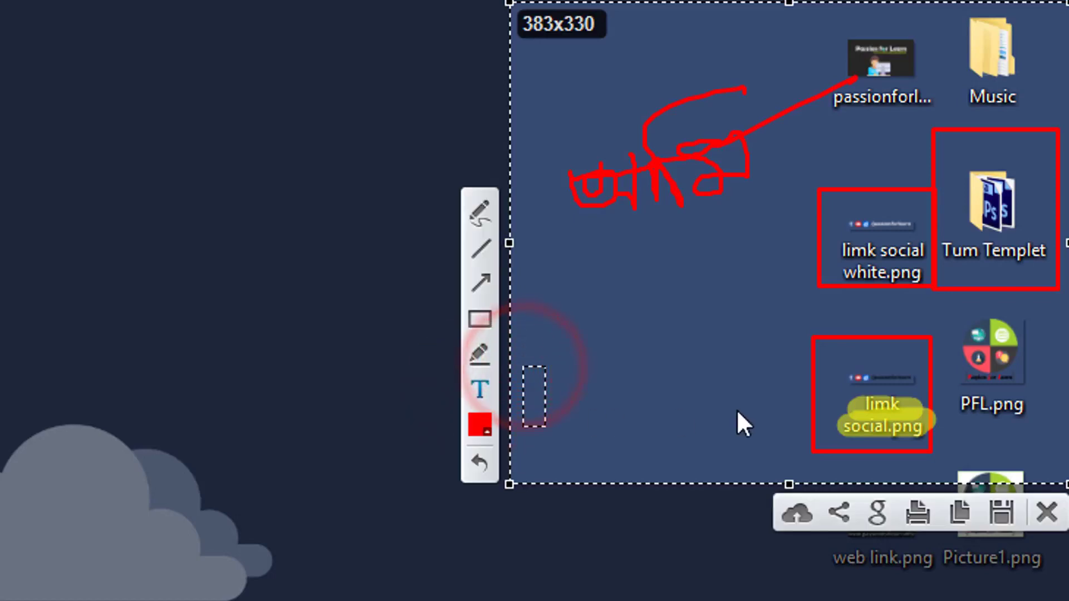
type("fertetgetget etew")
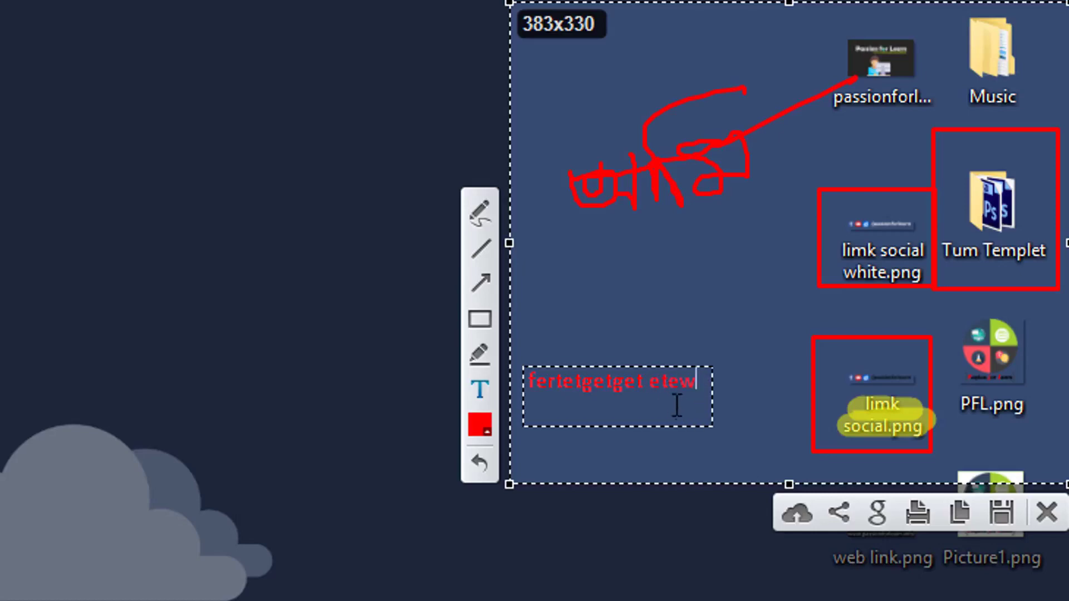
left_click_drag(696, 390, 527, 384)
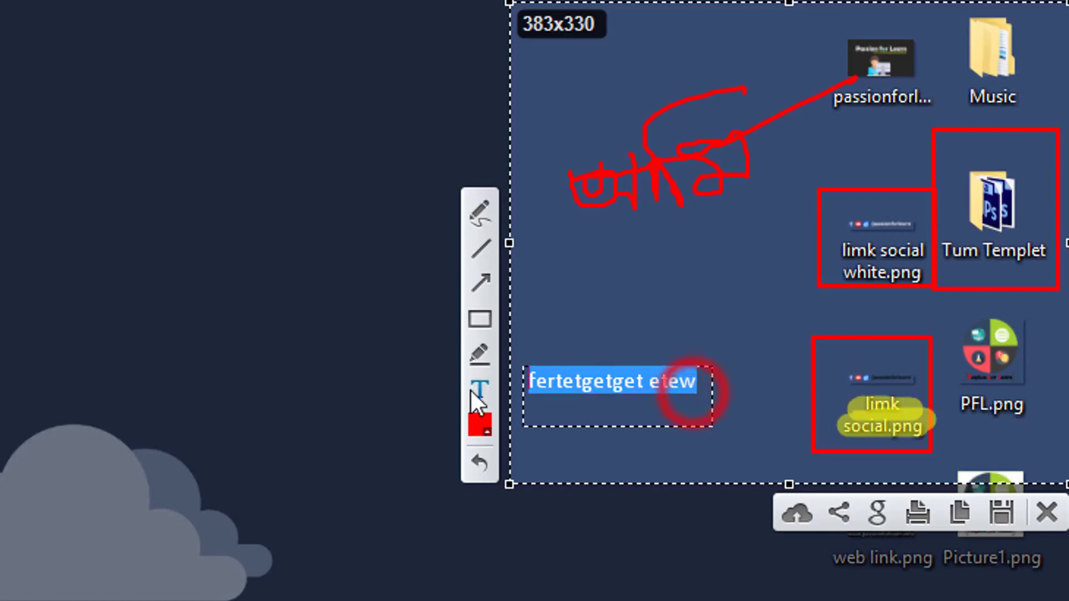
left_click(482, 427)
left_click(762, 250)
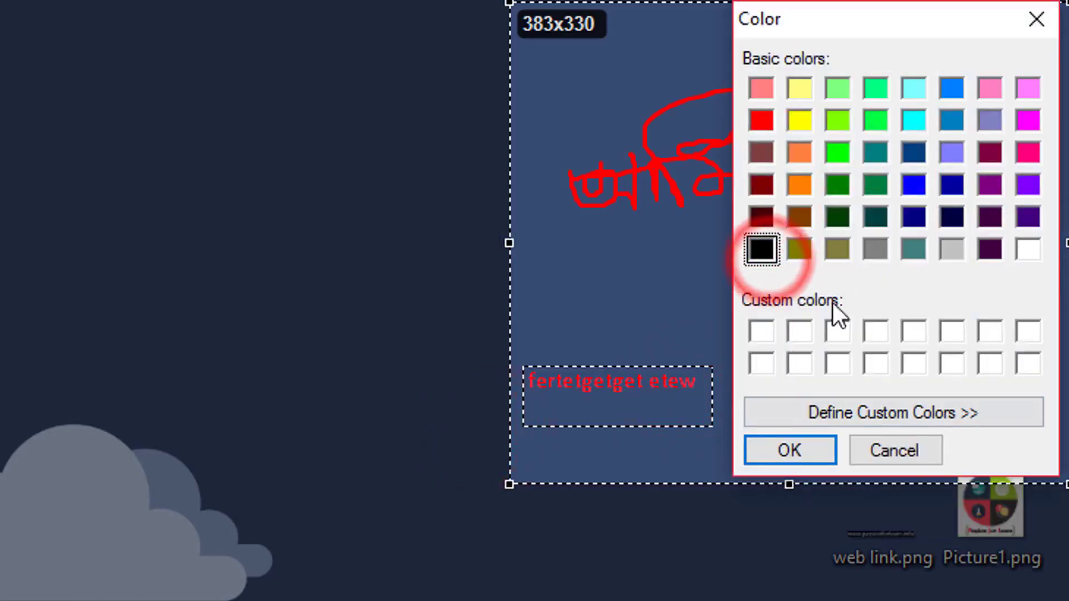
left_click(1027, 255)
left_click(788, 450)
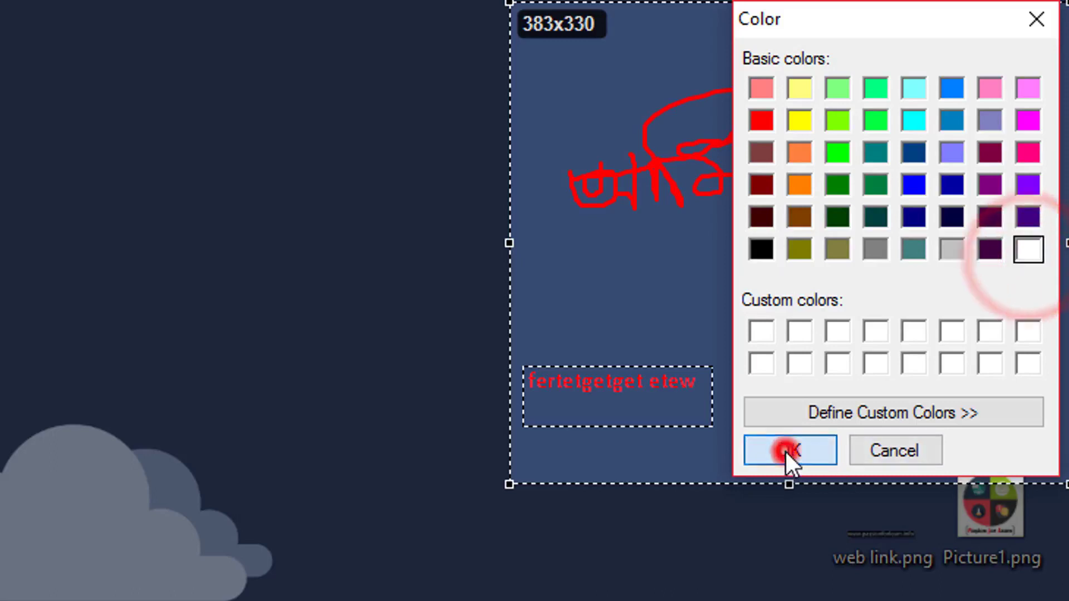
left_click(626, 392)
left_click(610, 365)
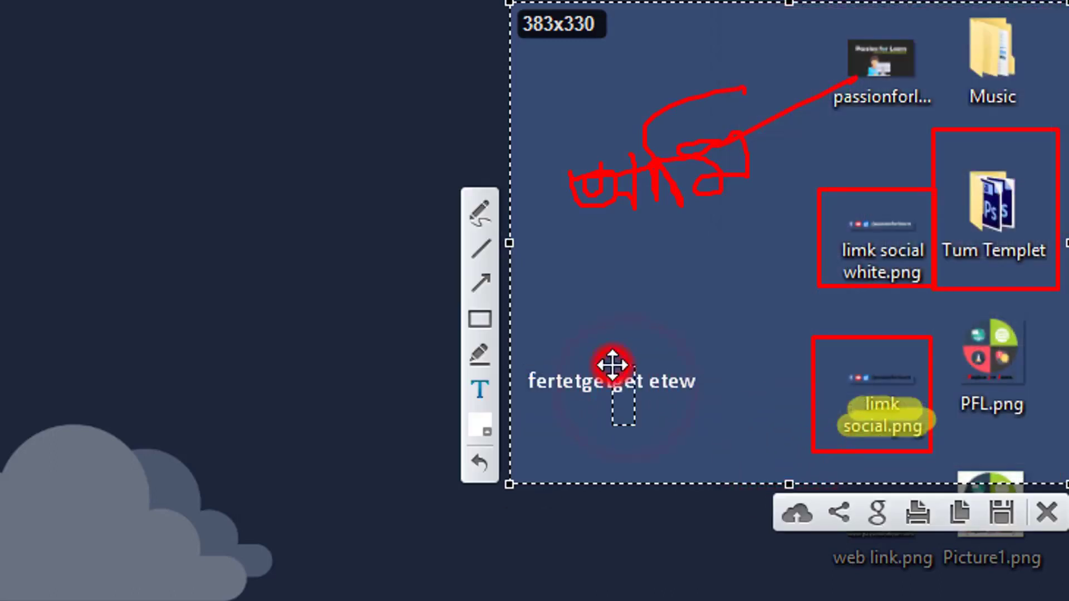
left_click(603, 369)
left_click(675, 367)
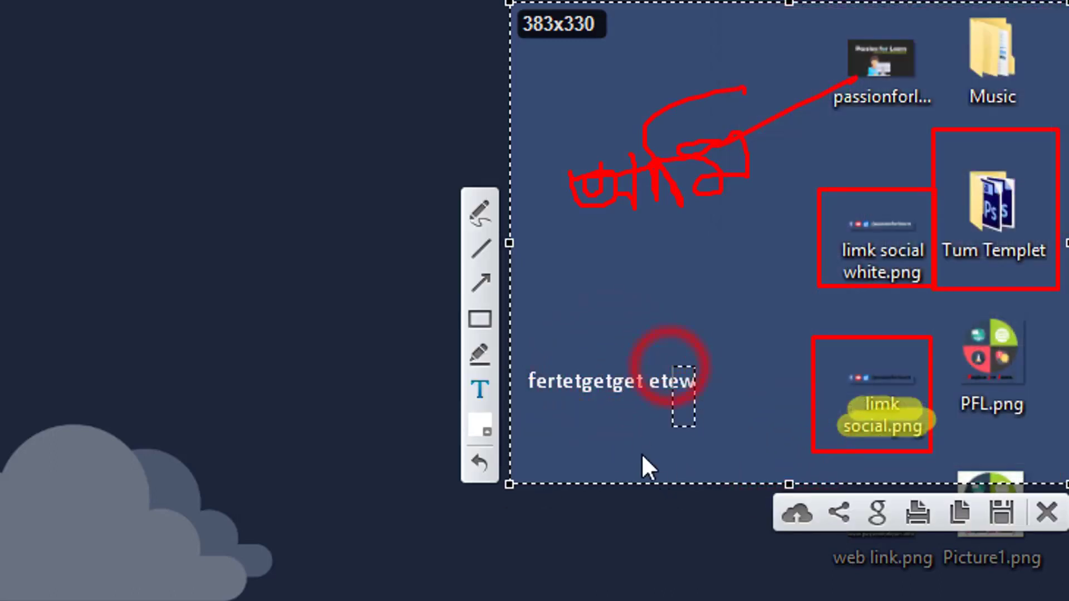
left_click(635, 429)
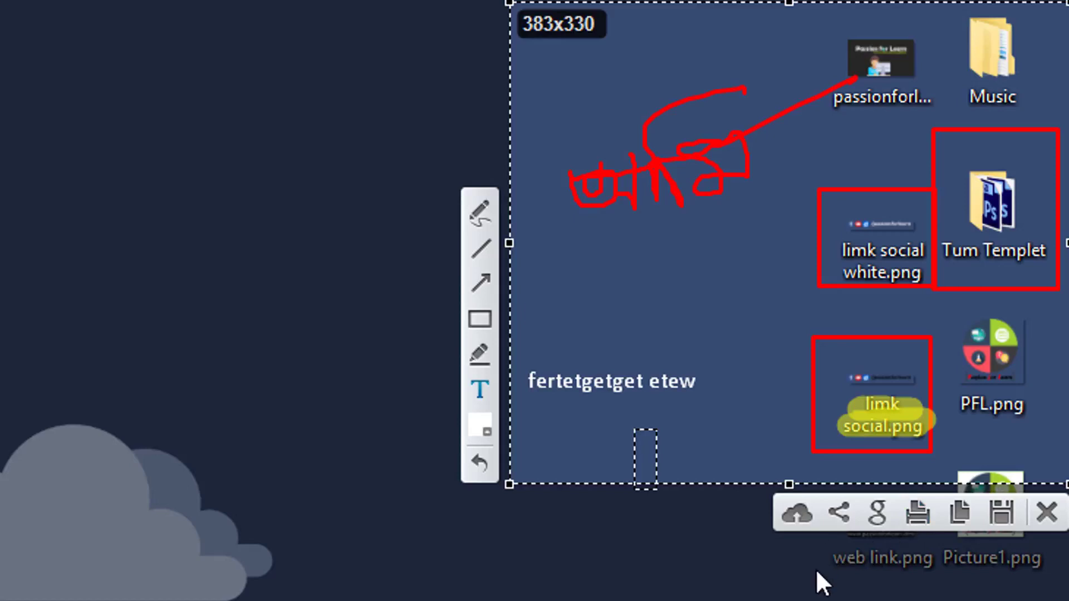
Save the annotated capture to the Desktop as Screenshot_1.png in PNG format
left_click(1001, 513)
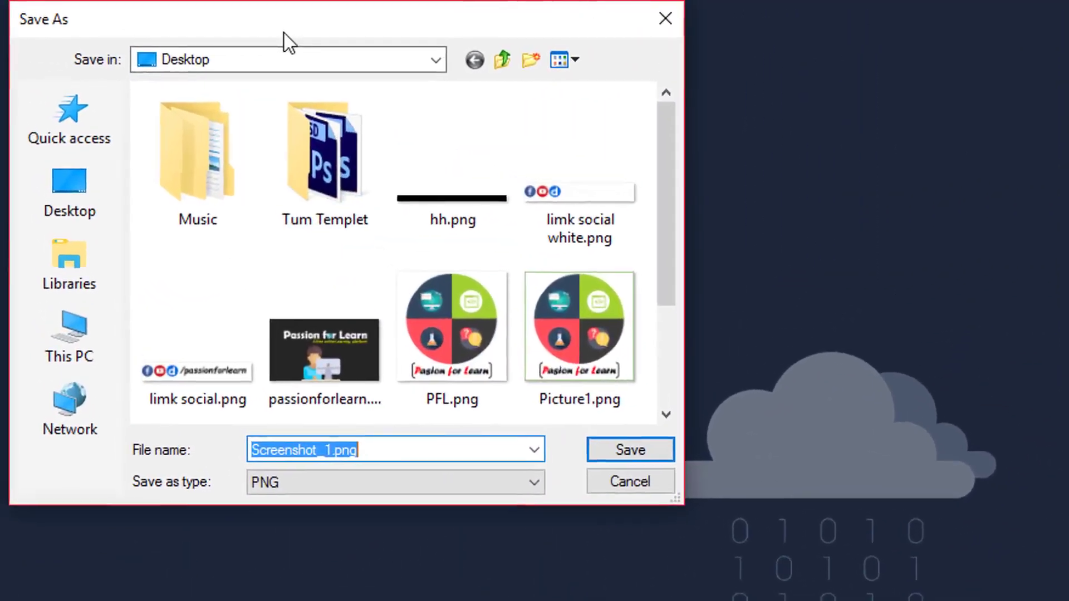
left_click_drag(183, 12, 522, 83)
left_click_drag(812, 140, 560, 88)
left_click(362, 248)
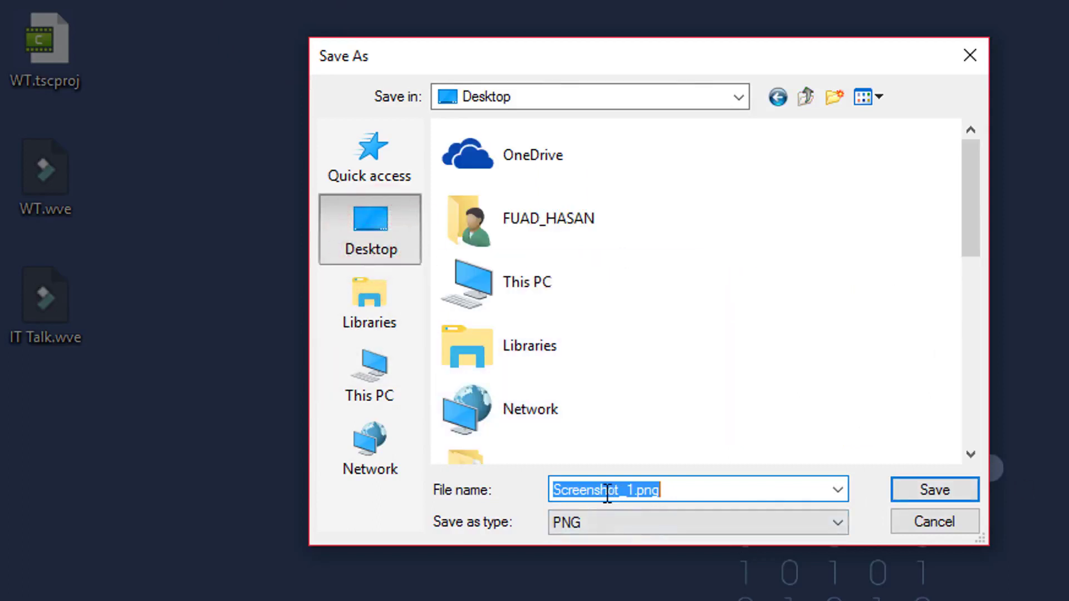
left_click(912, 492)
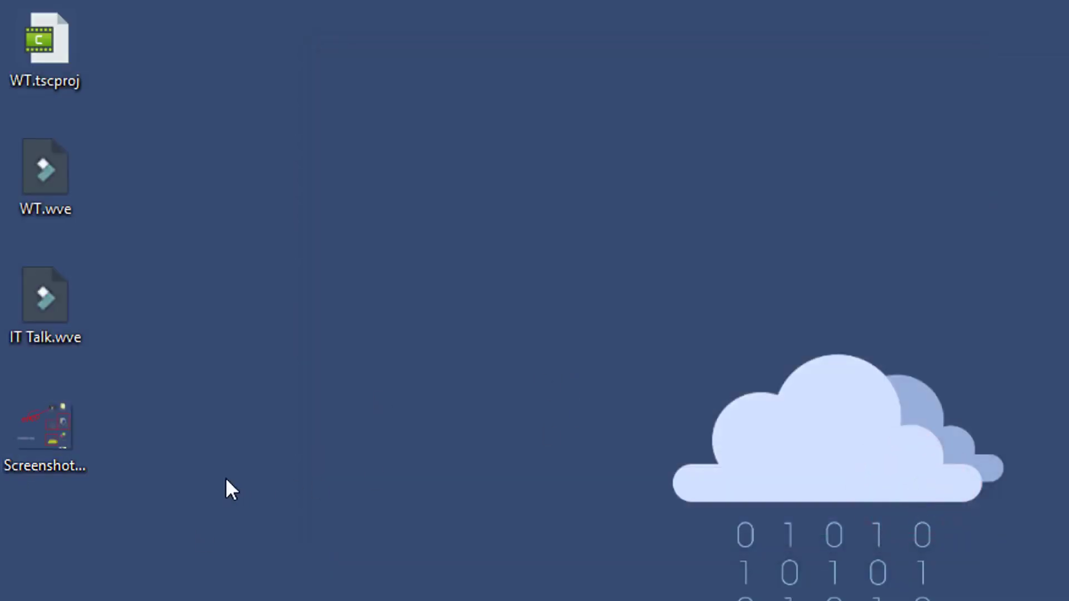
View the saved Screenshot_1.png from the desktop in the photo viewer, and close the viewer
double_click(11, 418)
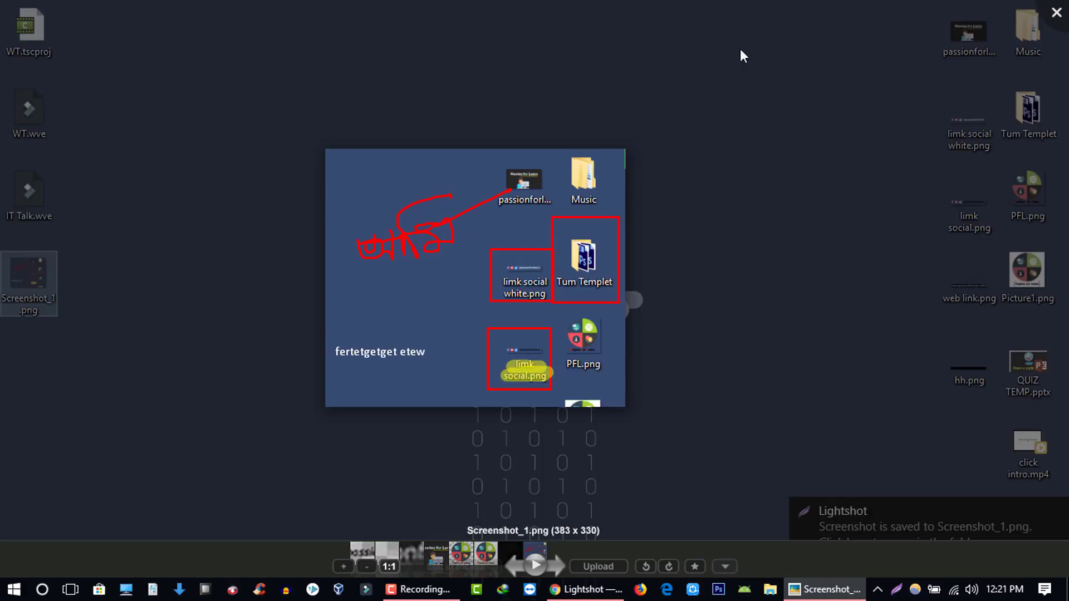
double_click(619, 399)
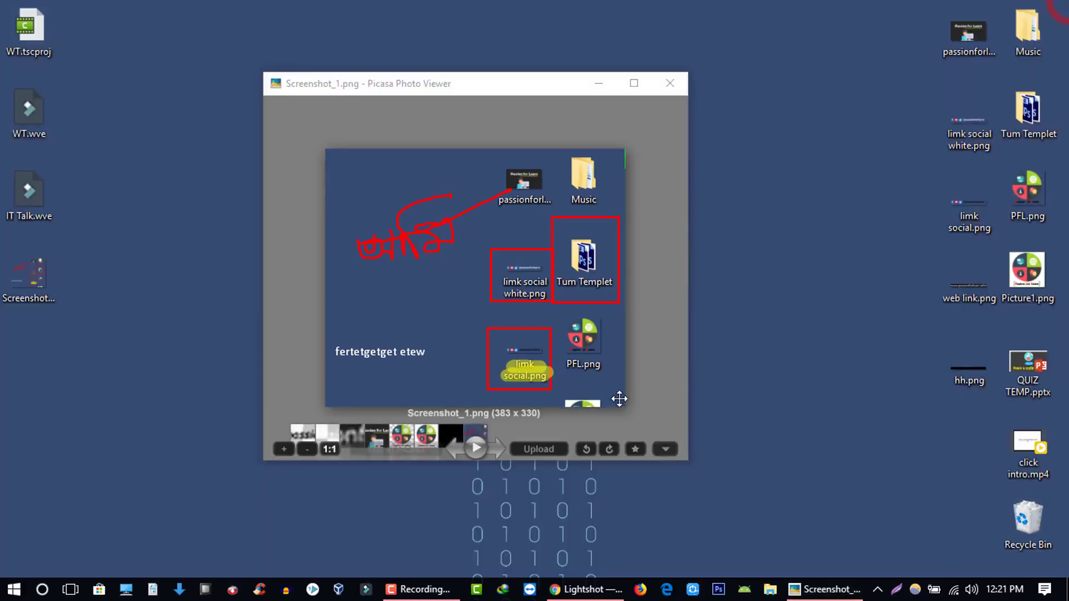
left_click(686, 79)
left_click(898, 589)
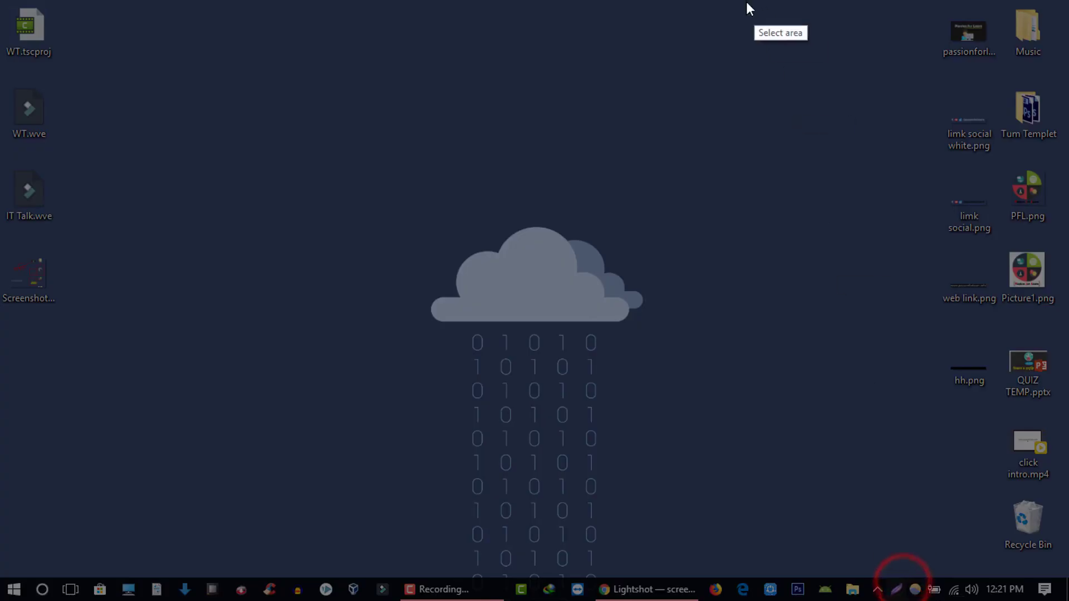
left_click_drag(606, 6, 734, 421)
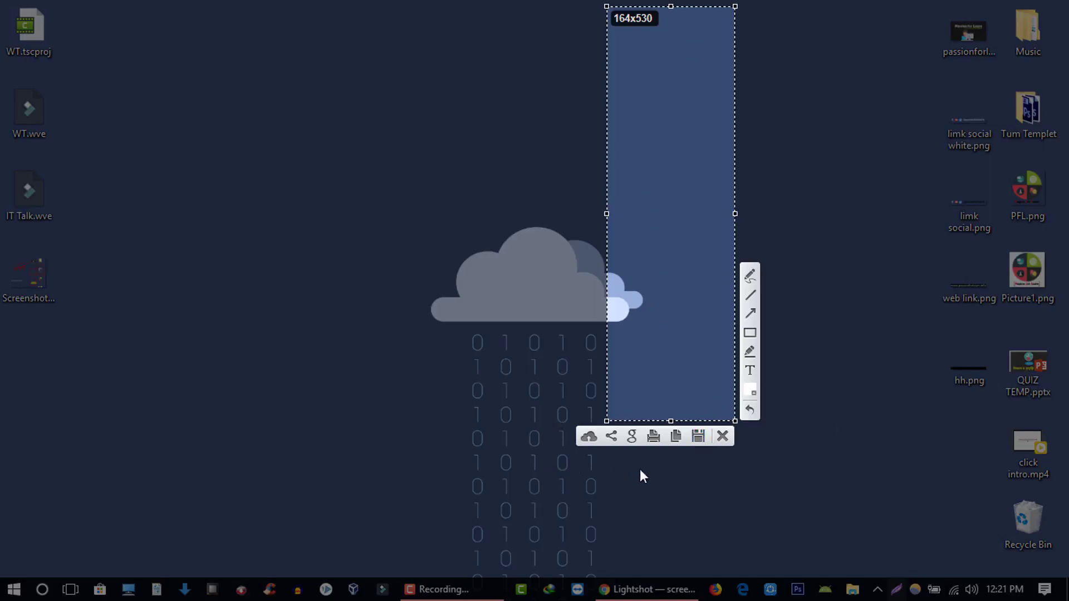
left_click(722, 436)
Open the This PC window, restore it from full screen, and place it over the middle of the desktop
left_click(128, 589)
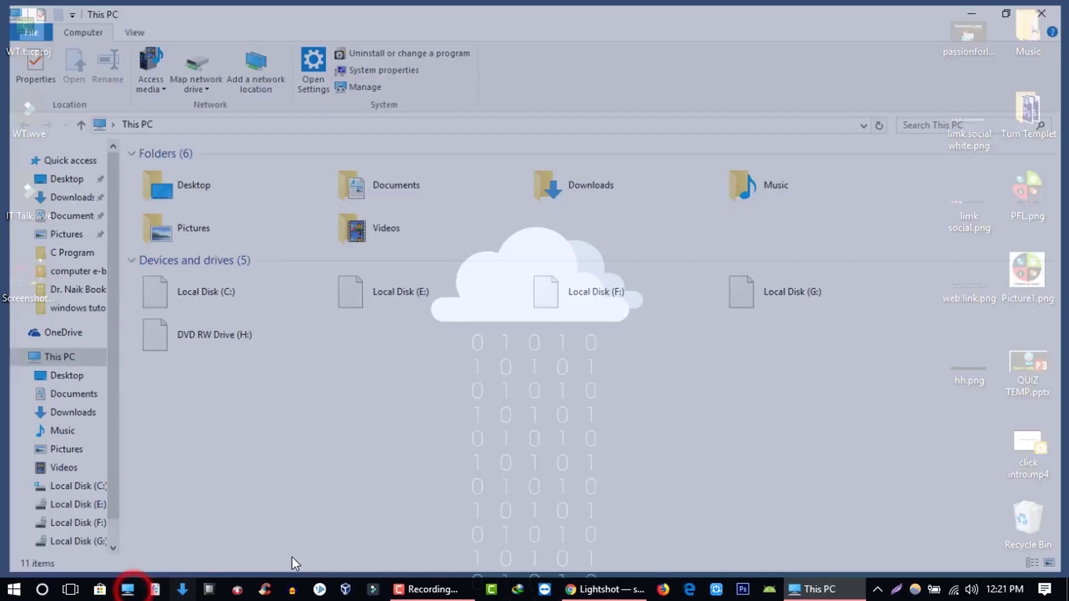
double_click(637, 6)
left_click_drag(606, 67, 571, 59)
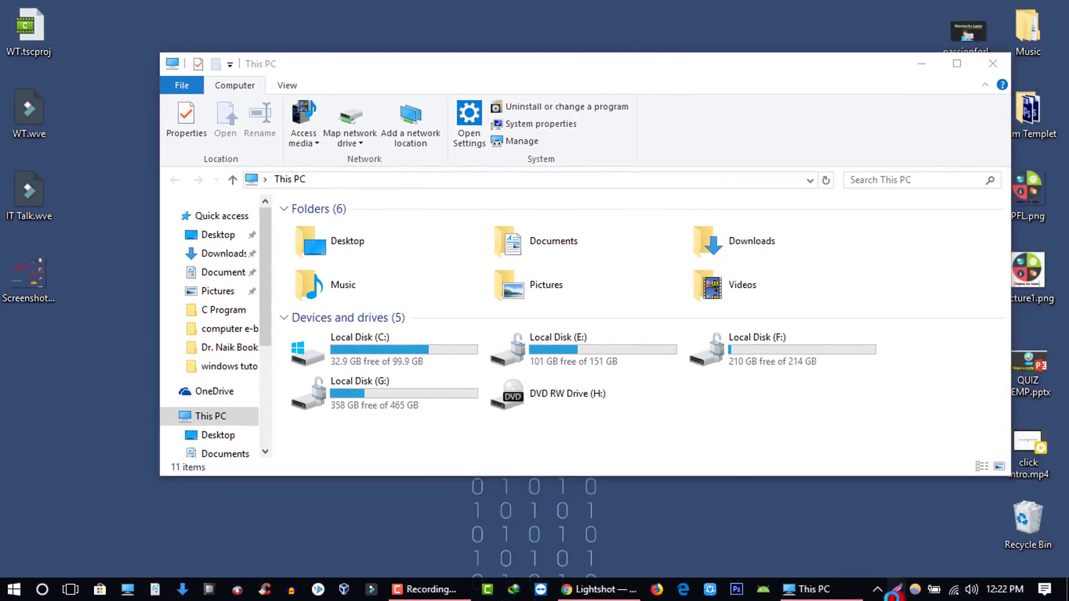
Capture the area of the This PC window with Lightshot and copy it to the clipboard
left_click(896, 589)
left_click_drag(159, 51, 1011, 479)
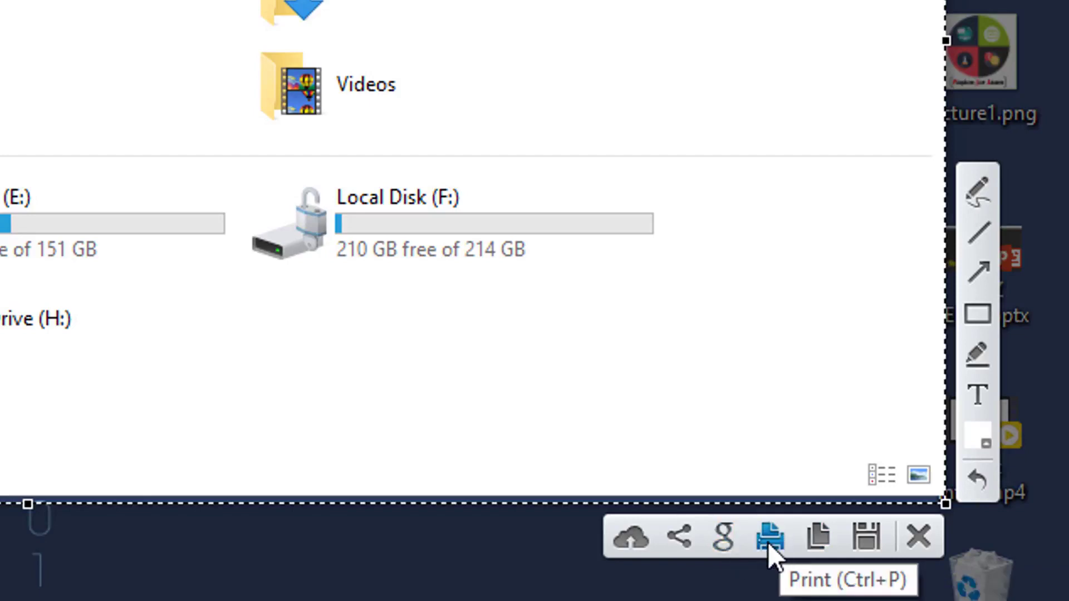
left_click(806, 544)
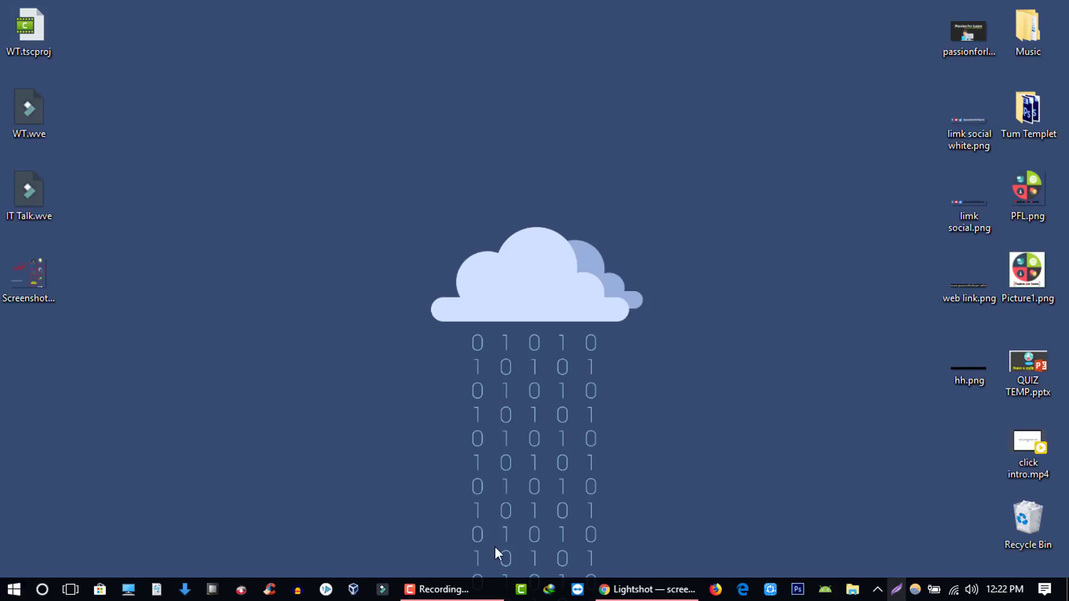
Switch to Chrome and look through the Passion for Learn homepage, including its video categories and New Videos section
left_click(647, 589)
left_click(132, 11)
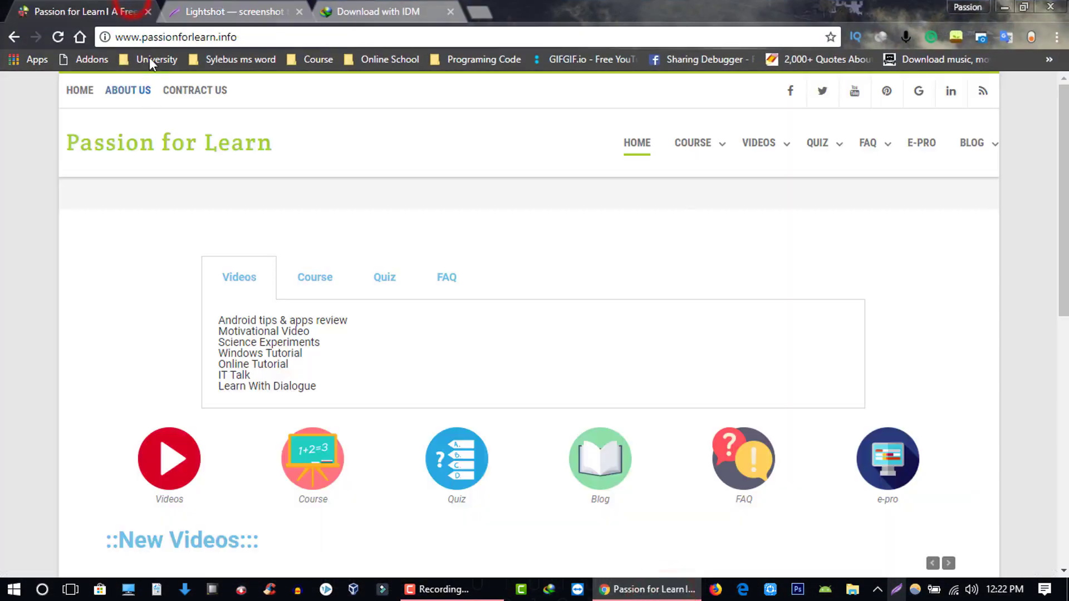
scroll(381, 243, "down", 7)
scroll(465, 311, "up", 5)
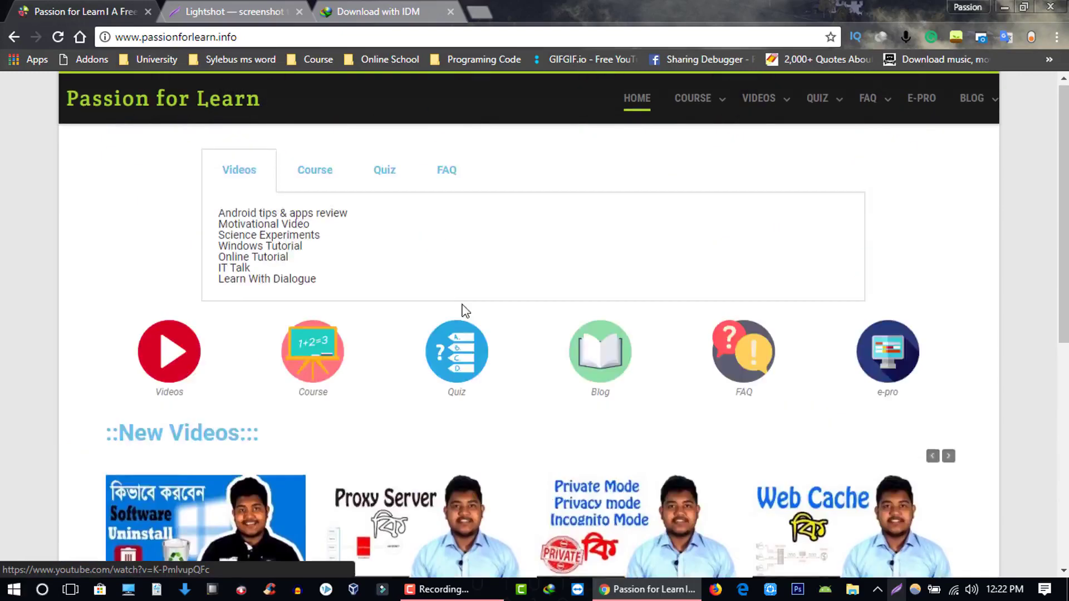
scroll(466, 310, "up", 2)
scroll(353, 350, "down", 3)
scroll(254, 249, "up", 2)
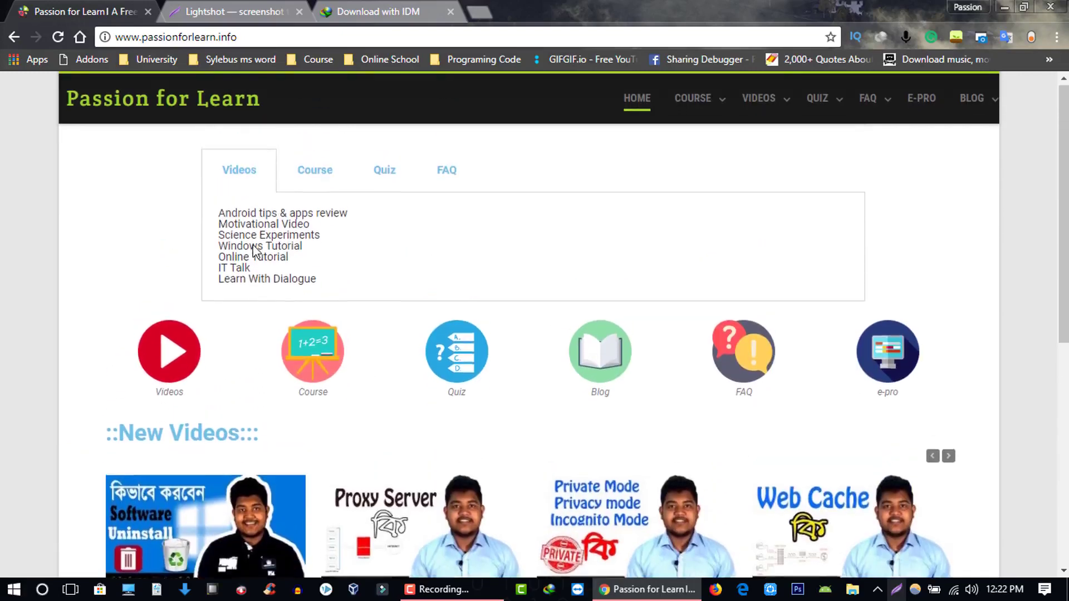
scroll(253, 249, "up", 2)
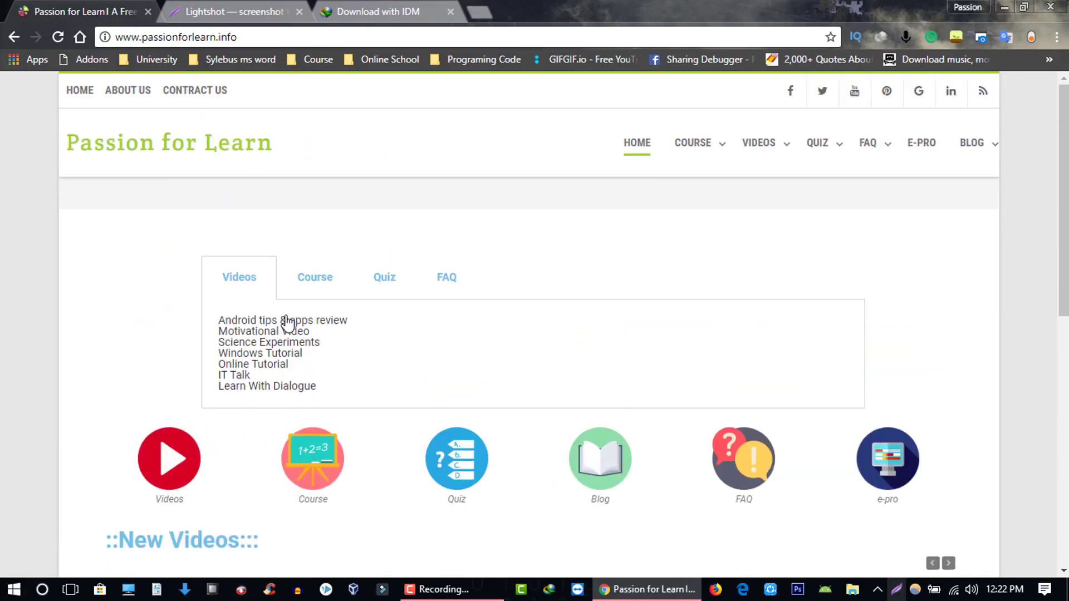
Open the Windows Tutorial, Quiz and FAQ pages of Passion for Learn in separate new tabs
right_click(249, 359)
left_click(275, 366)
left_click(273, 10)
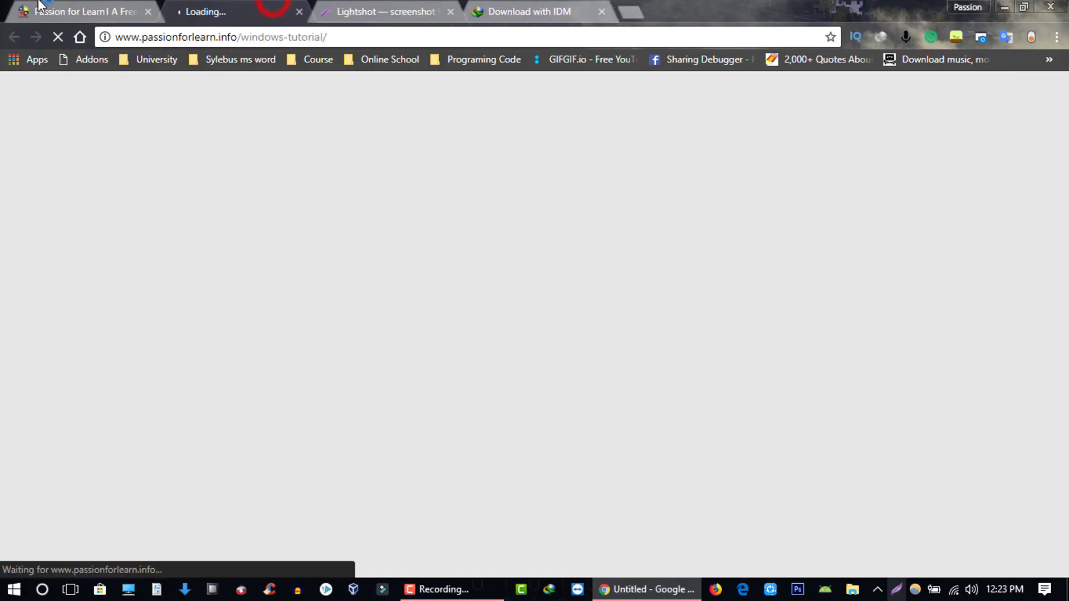
left_click(40, 6)
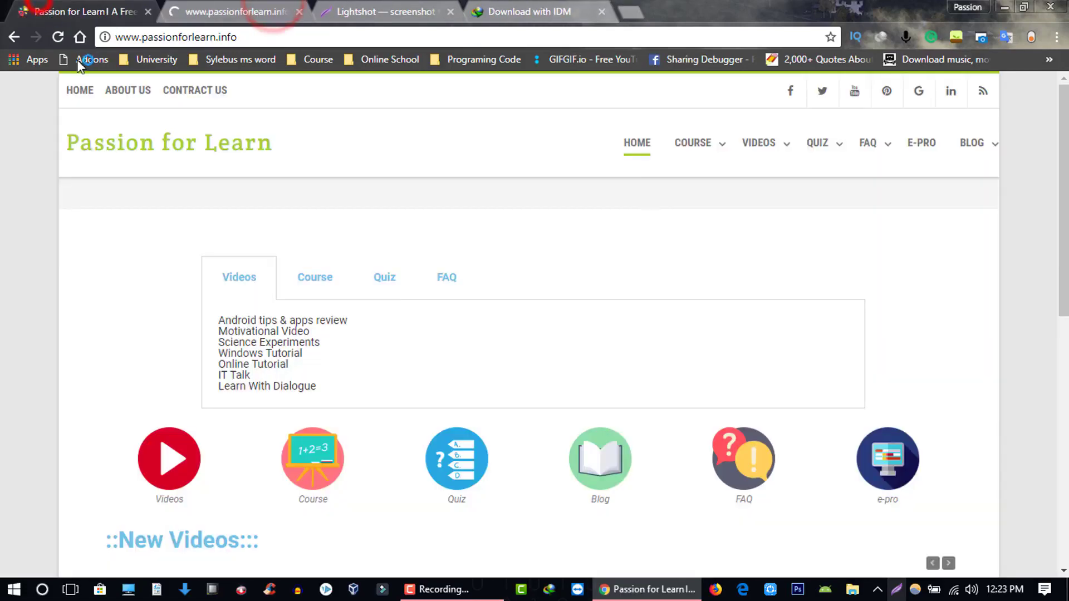
right_click(454, 478)
left_click(494, 240)
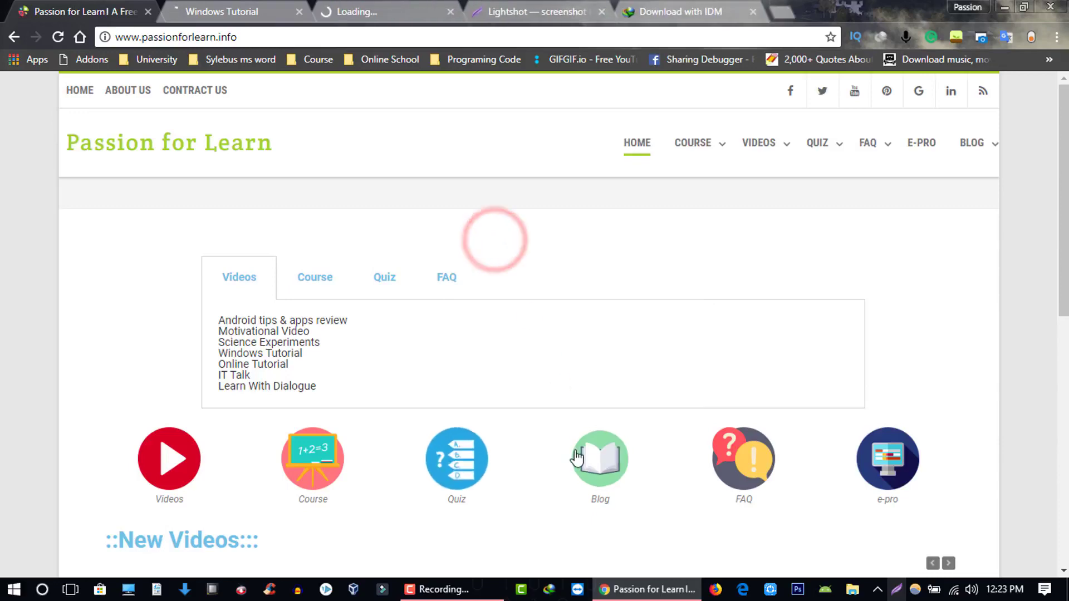
left_click(752, 465)
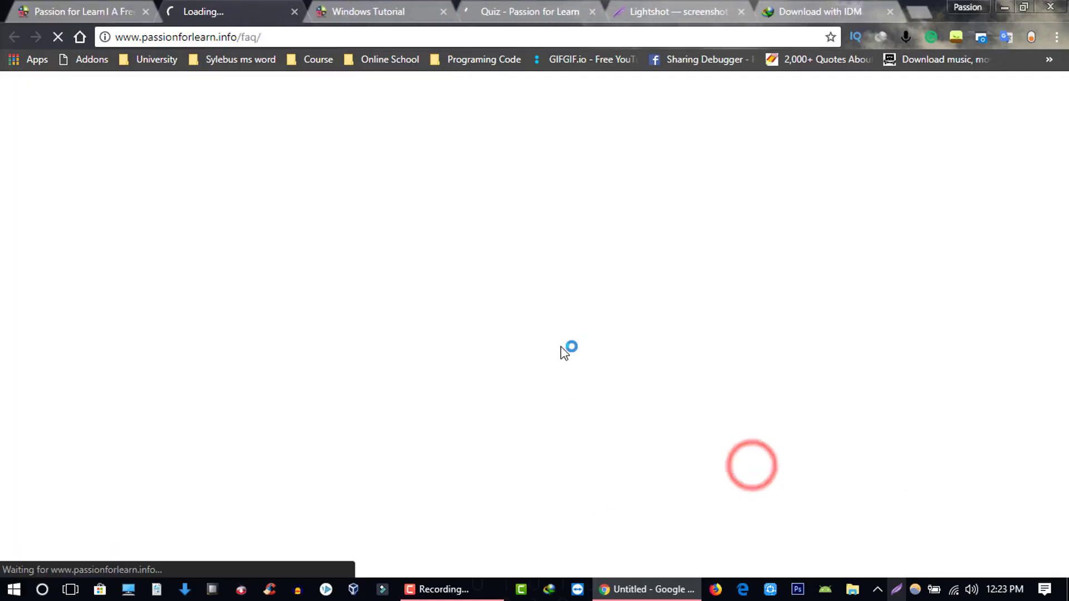
Look through the Windows Tutorial page and its video playlist with the video paused, and close that page
left_click(86, 10)
left_click(275, 9)
left_click(372, 11)
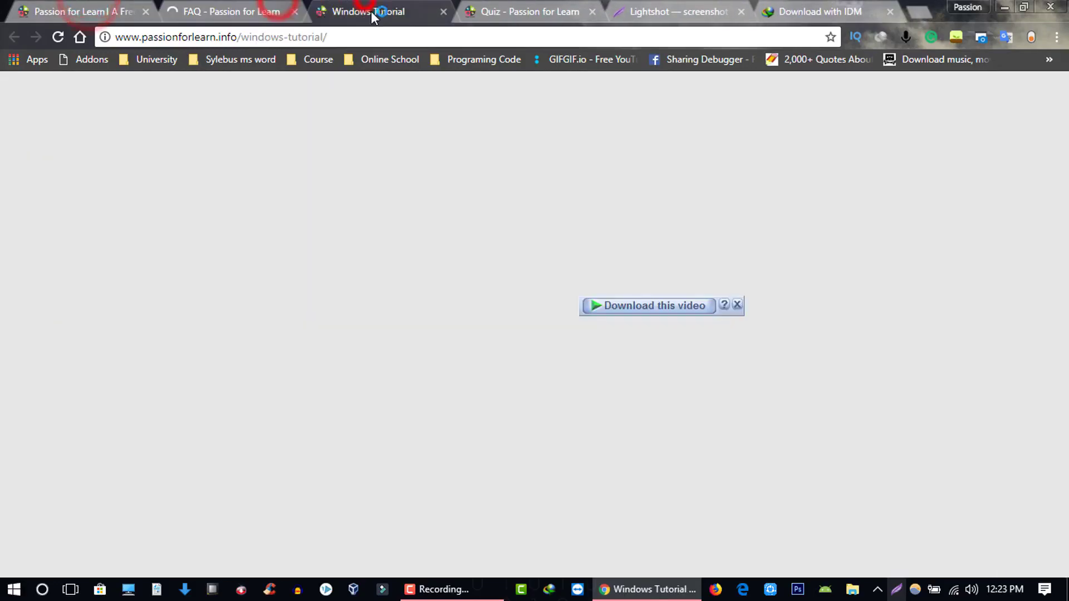
scroll(470, 362, "down", 3)
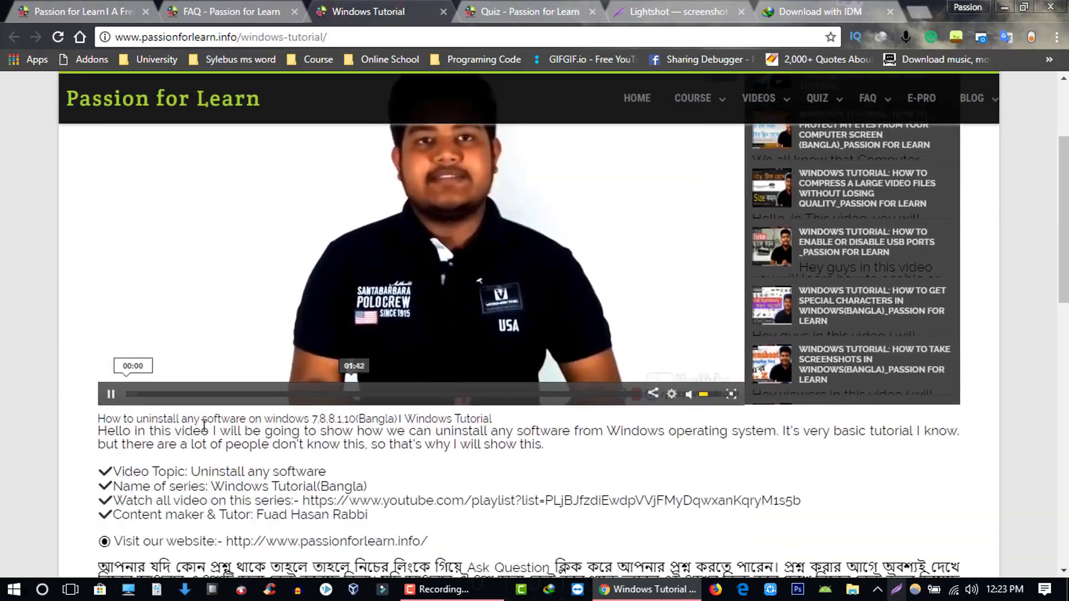
left_click(111, 394)
scroll(514, 382, "up", 3)
scroll(513, 382, "down", 3)
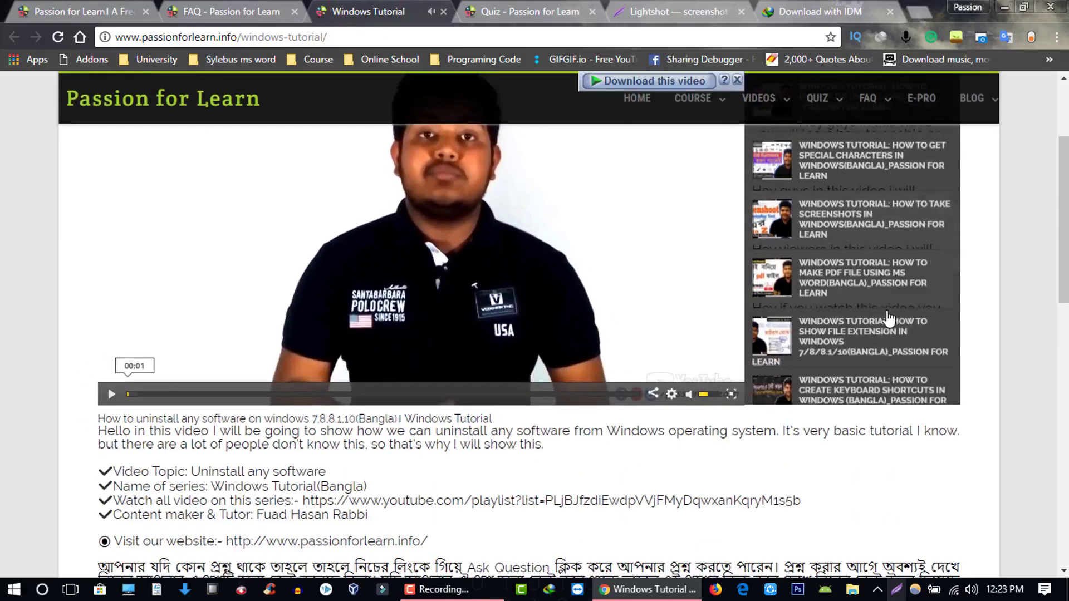
scroll(889, 318, "down", 15)
scroll(629, 436, "up", 15)
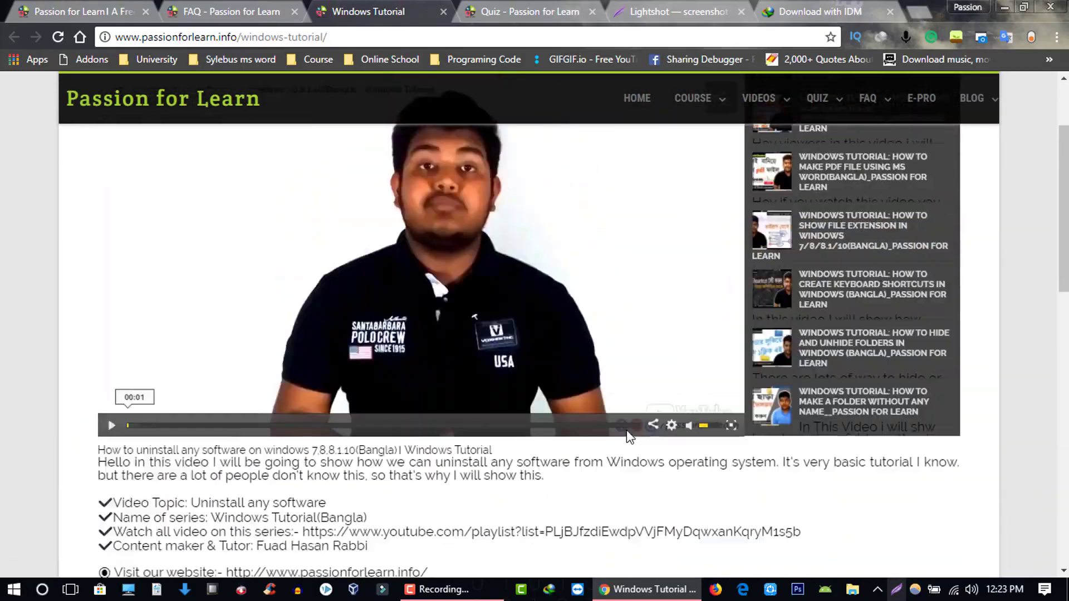
scroll(629, 435, "up", 5)
left_click(444, 12)
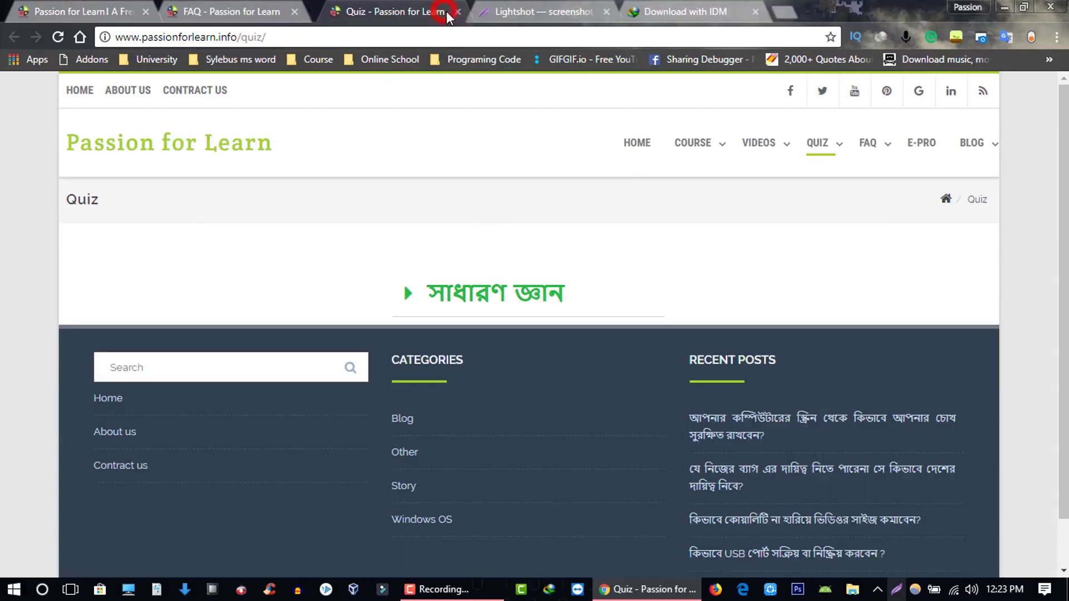
Expand the সাধারণ জ্ঞান quiz category, open the কম্পিউটার বিজ্ঞান – ১ম পর্ব quiz in place of the Quiz page, and look through its questions
left_click(411, 295)
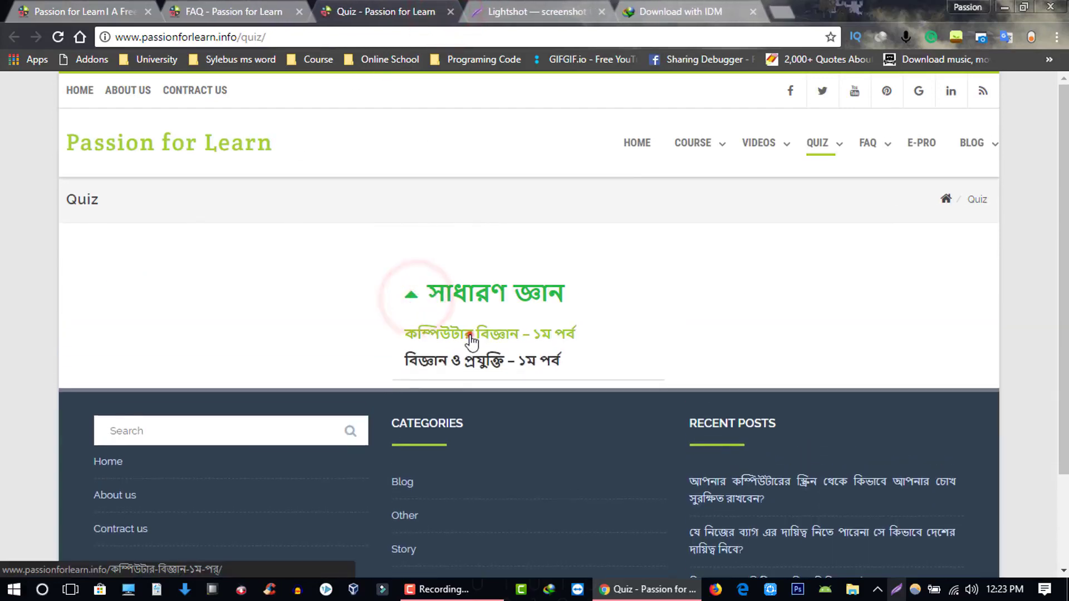
left_click(471, 336)
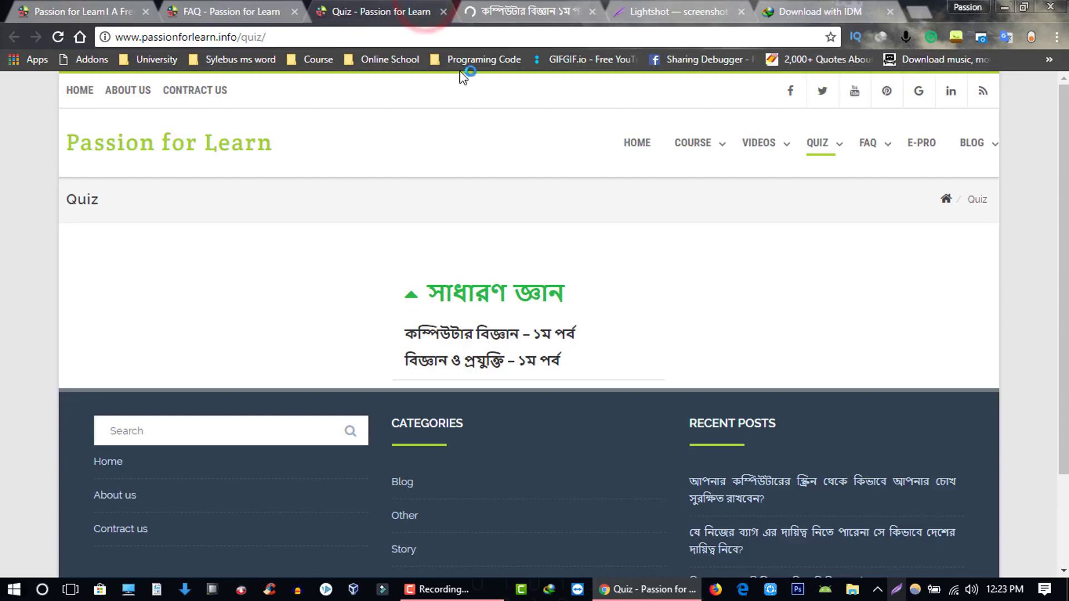
left_click(444, 12)
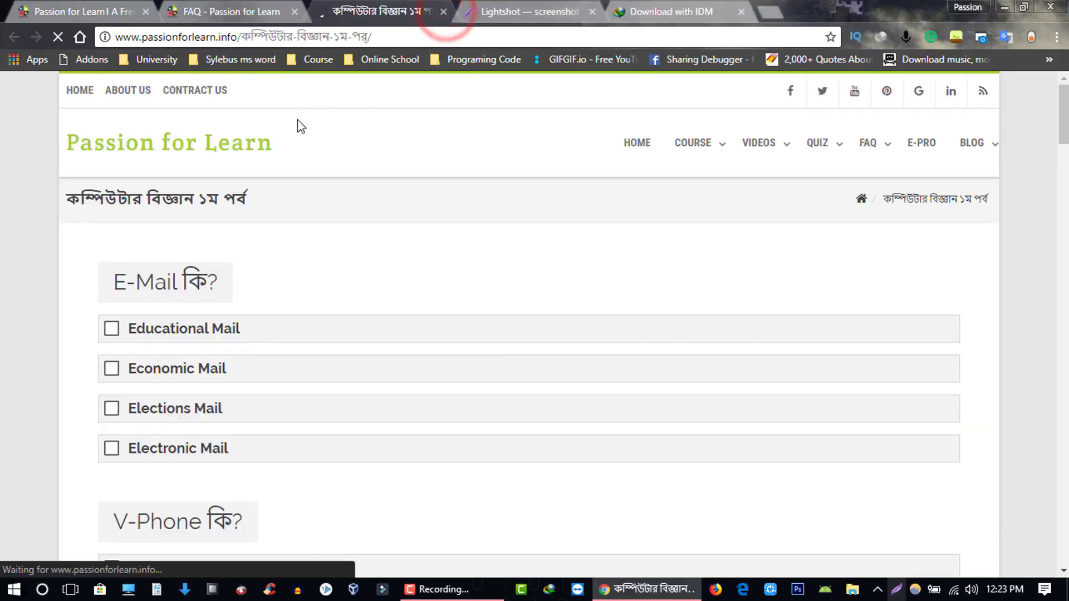
scroll(264, 267, "down", 5)
scroll(264, 267, "up", 5)
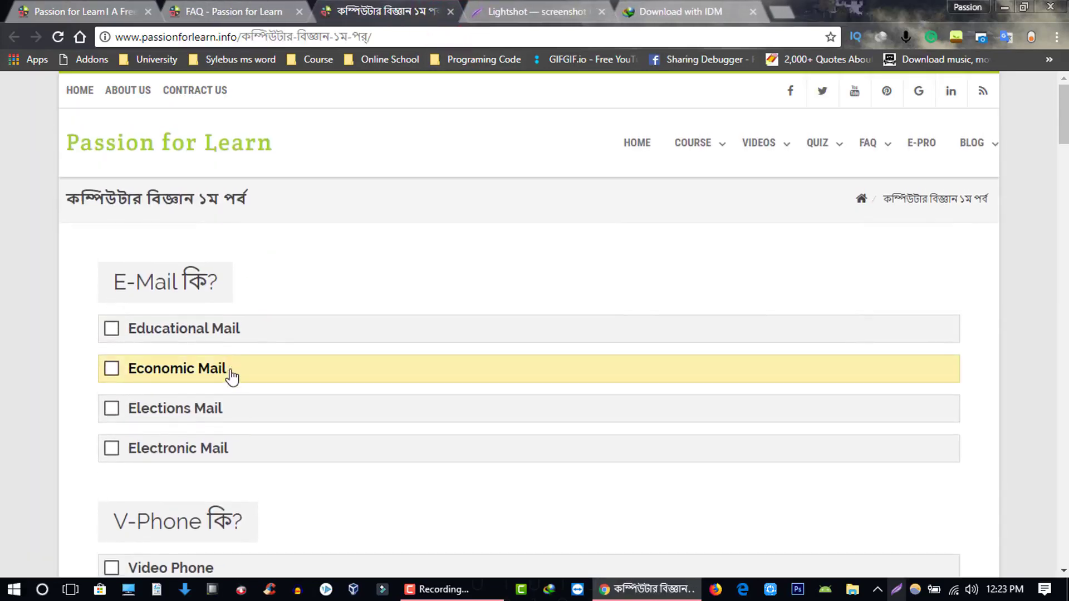
Open the Questions page from the FAQ page in a new tab and look through its question list
key("ctrl+shift+Tab")
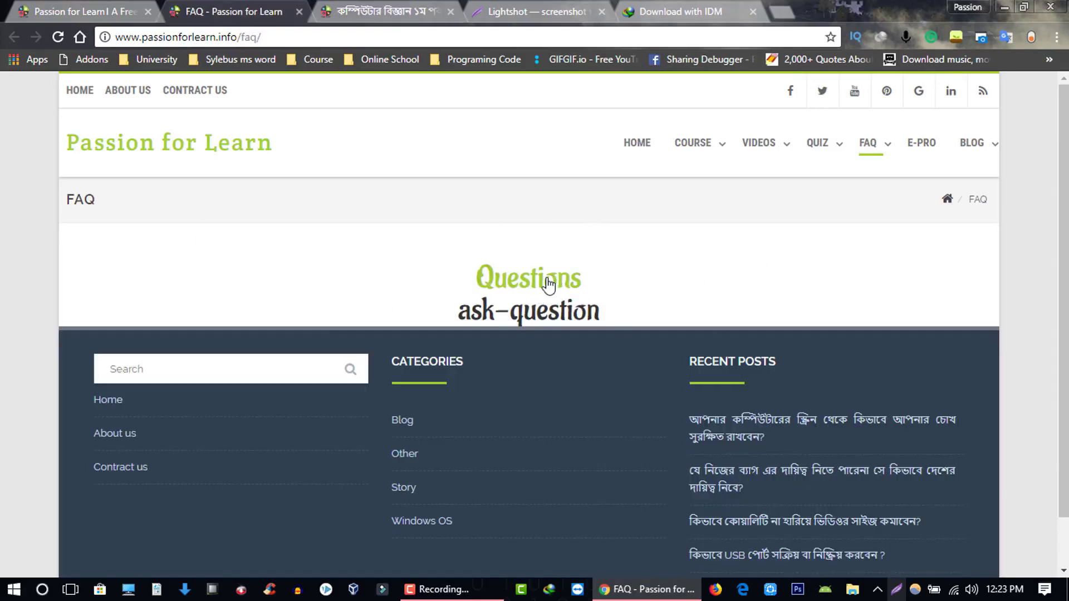
left_click(517, 278)
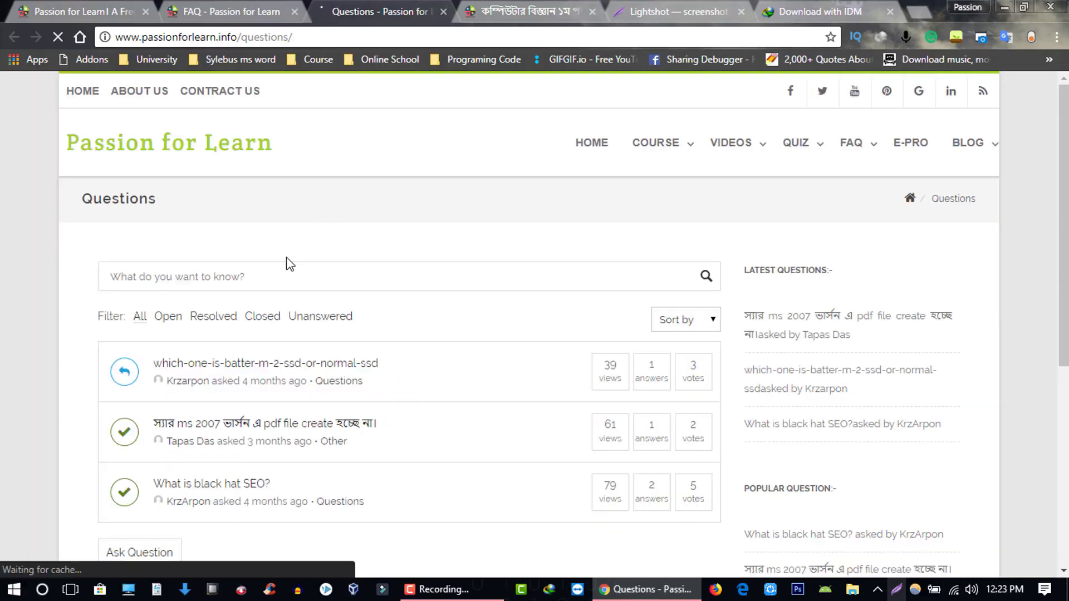
scroll(332, 254, "down", 6)
scroll(270, 326, "up", 6)
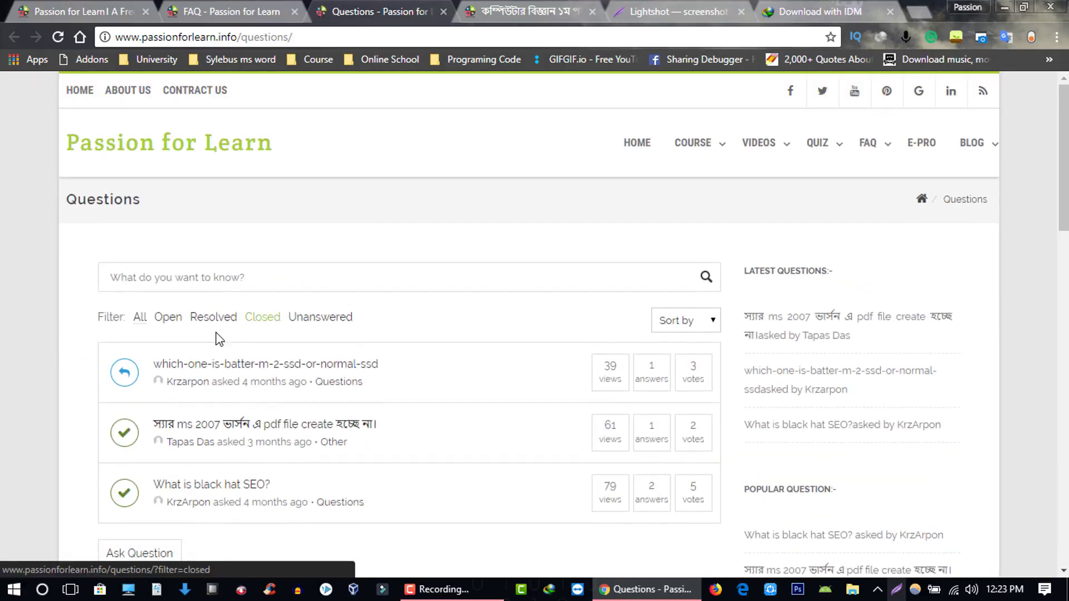
scroll(287, 319, "down", 3)
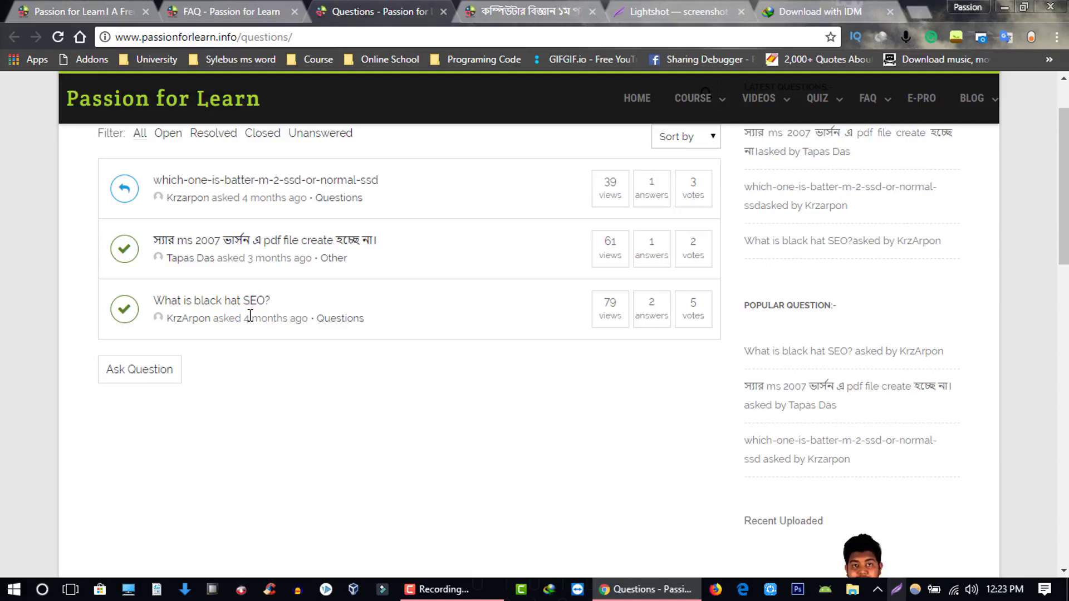
scroll(250, 316, "up", 3)
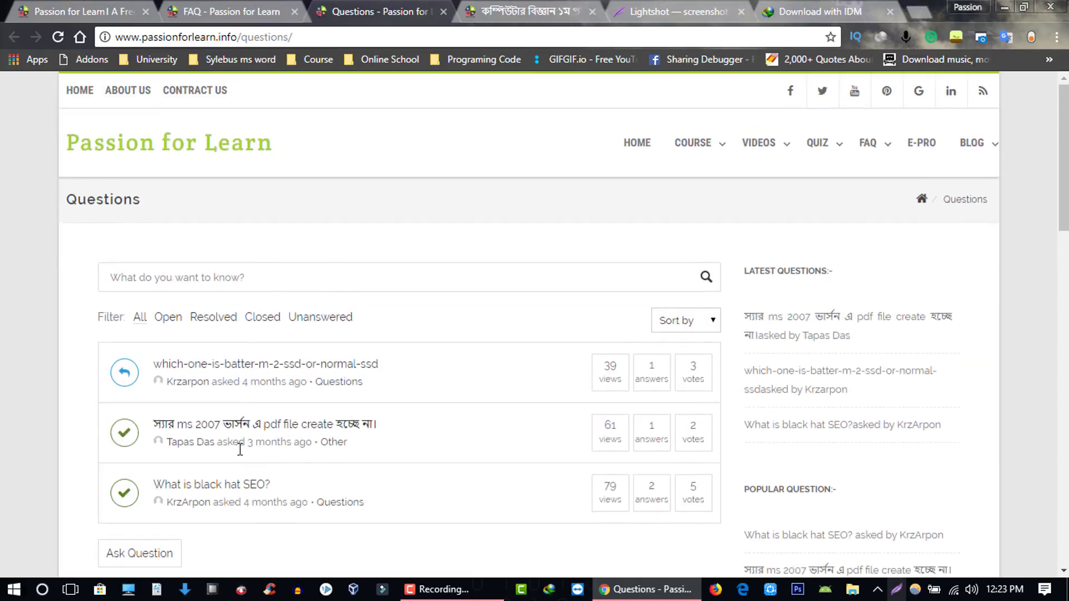
View the "What is black hat SEO?" question and return to the question list
left_click(198, 486)
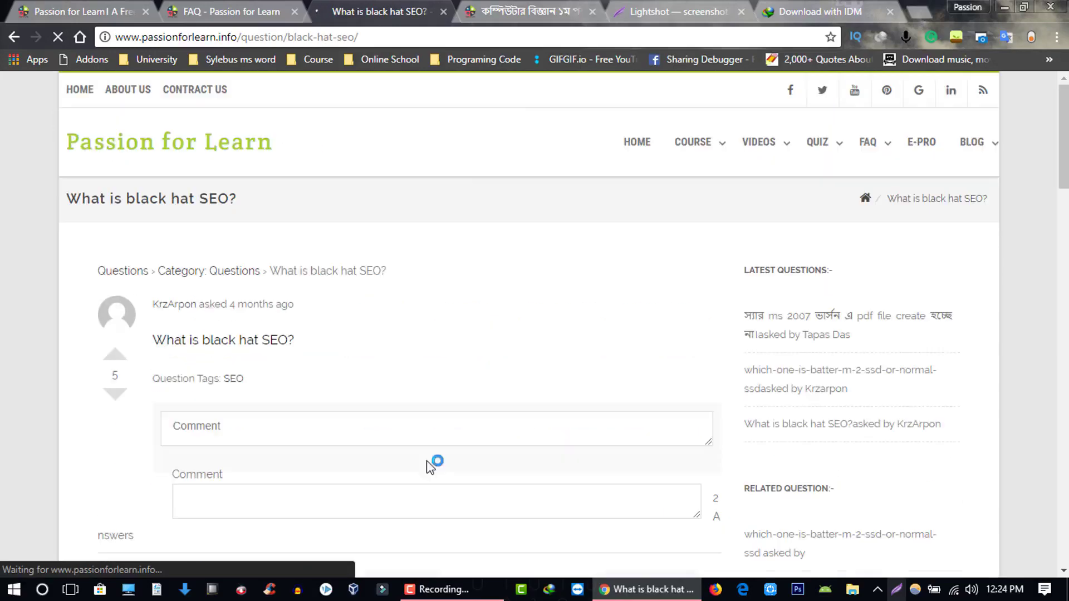
key("alt+Left")
scroll(238, 441, "down", 3)
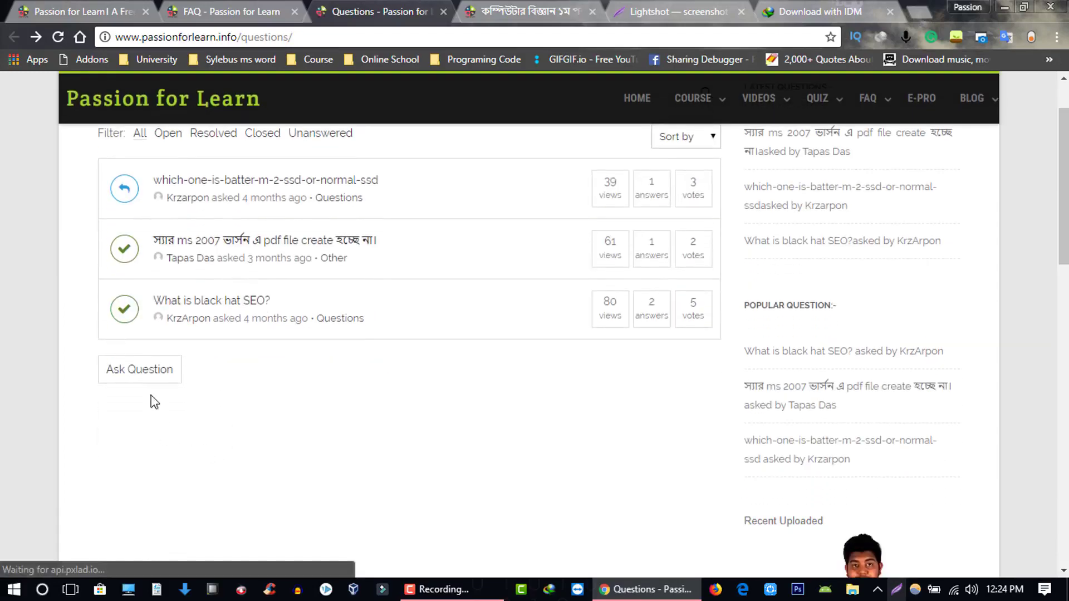
Open the Ask Question form, view it from the beginning, and minimize the browser to show the desktop
left_click(143, 372)
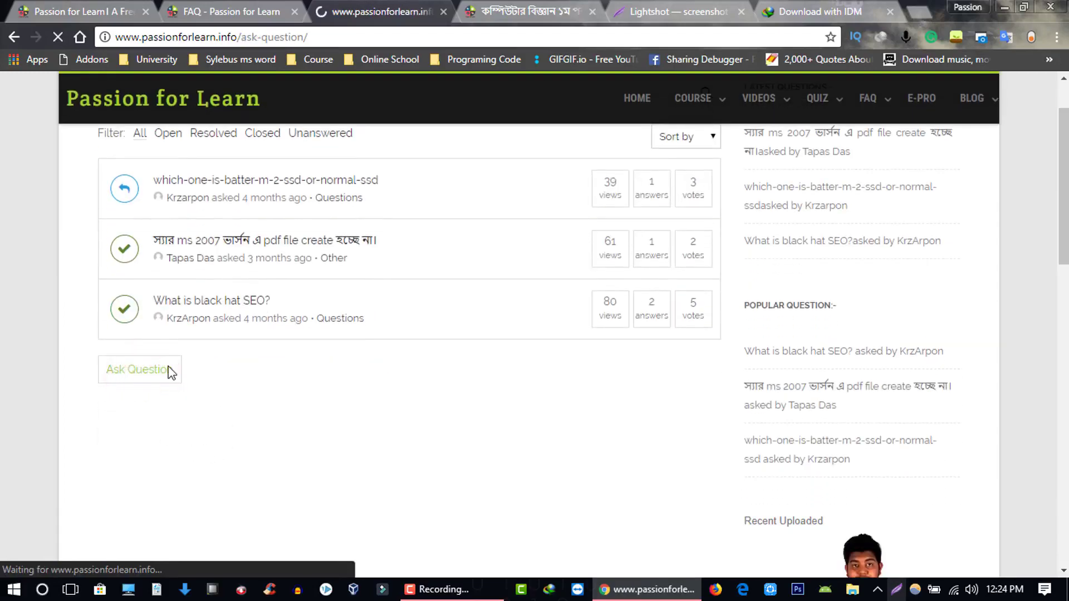
left_click(217, 296)
scroll(312, 312, "up", 4)
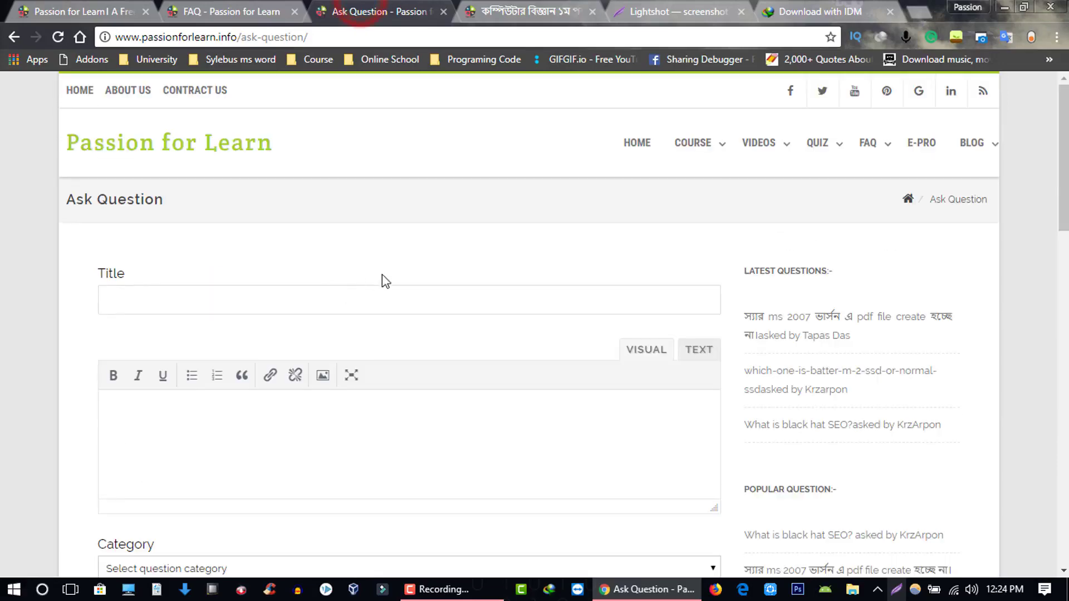
left_click(1012, 6)
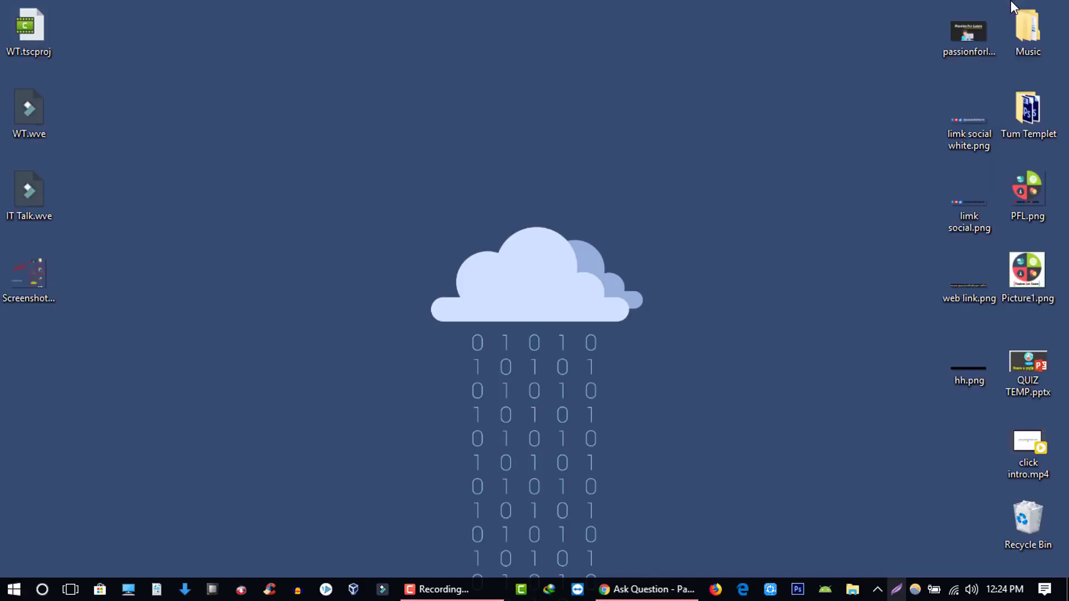